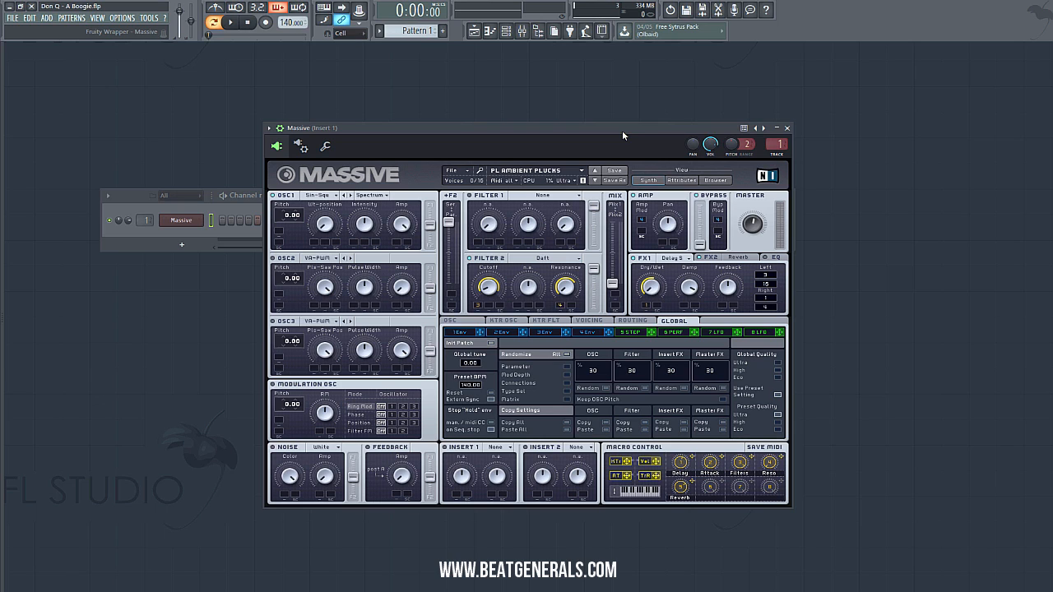
Set the project tempo to 150 BPM
right_click(191, 219)
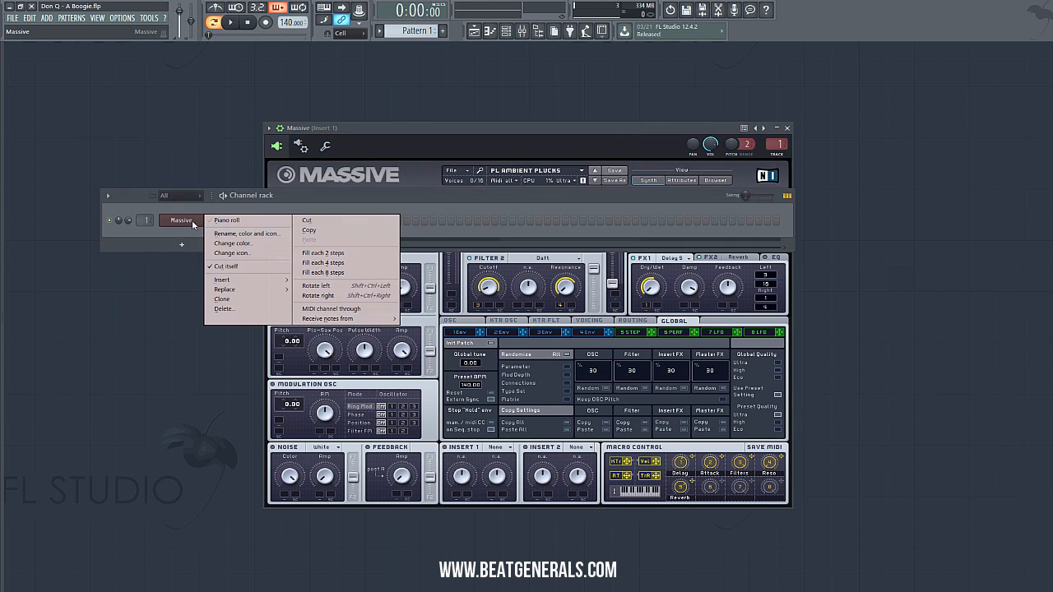
click(293, 21)
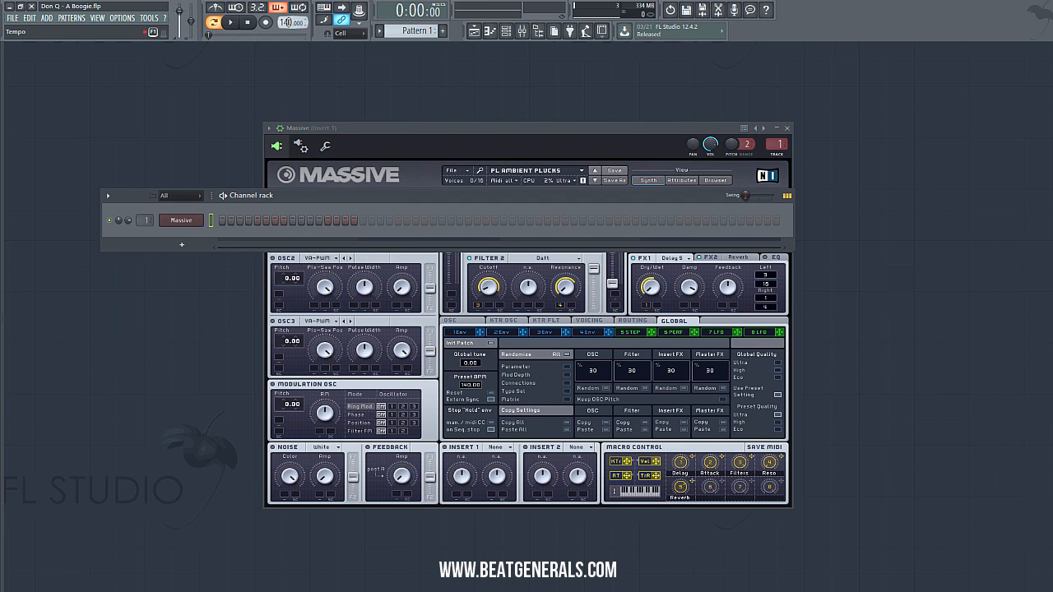
drag(288, 23, 288, 17)
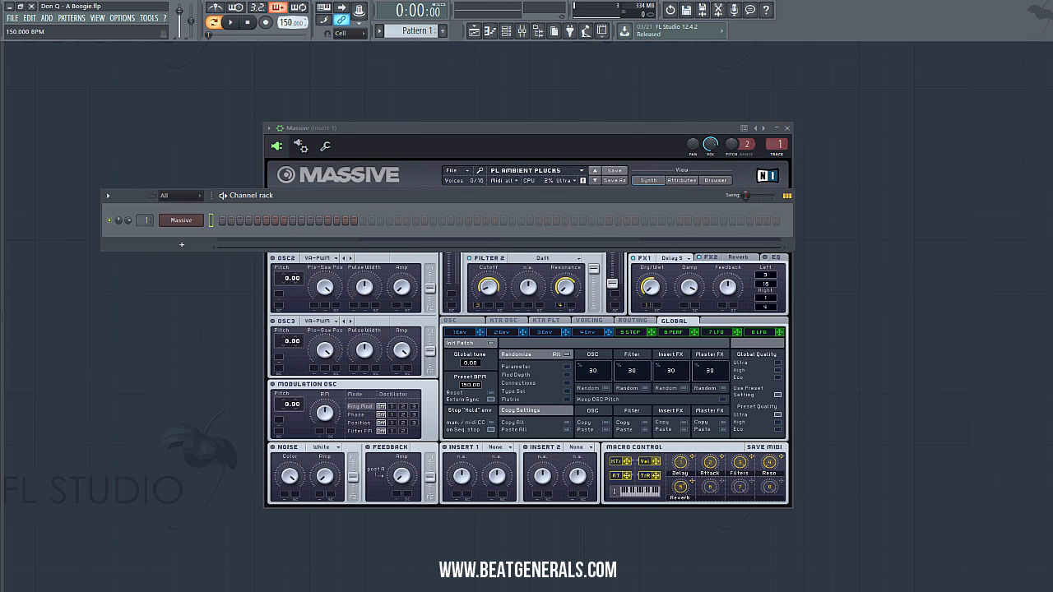
Open the piano roll for the Massive channel and place a two-step D#5 note at the start of bar 1
right_click(203, 218)
click(229, 221)
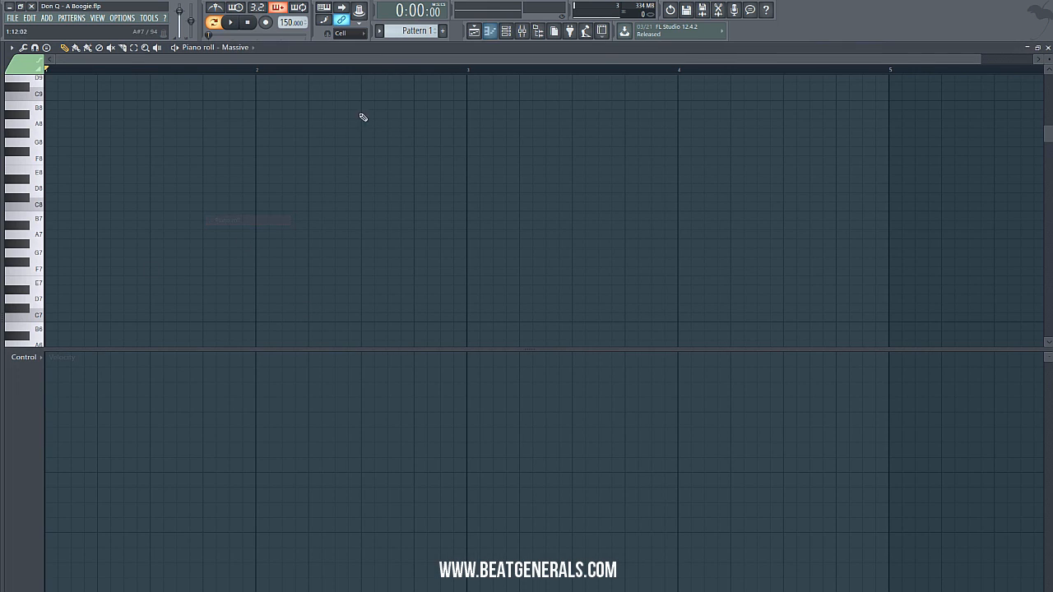
drag(979, 57, 1005, 59)
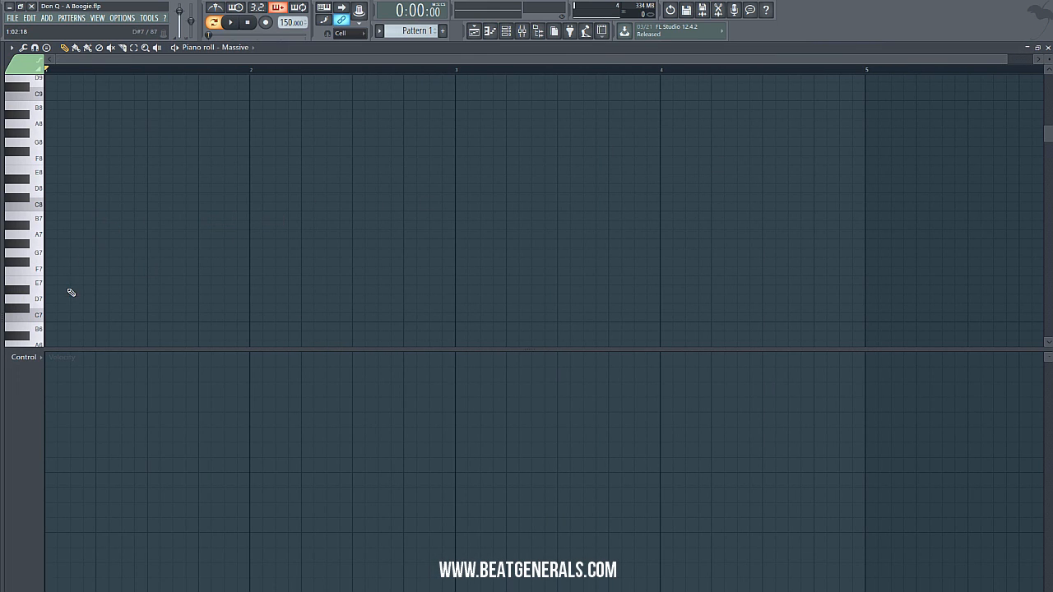
scroll(69, 288, down, 8)
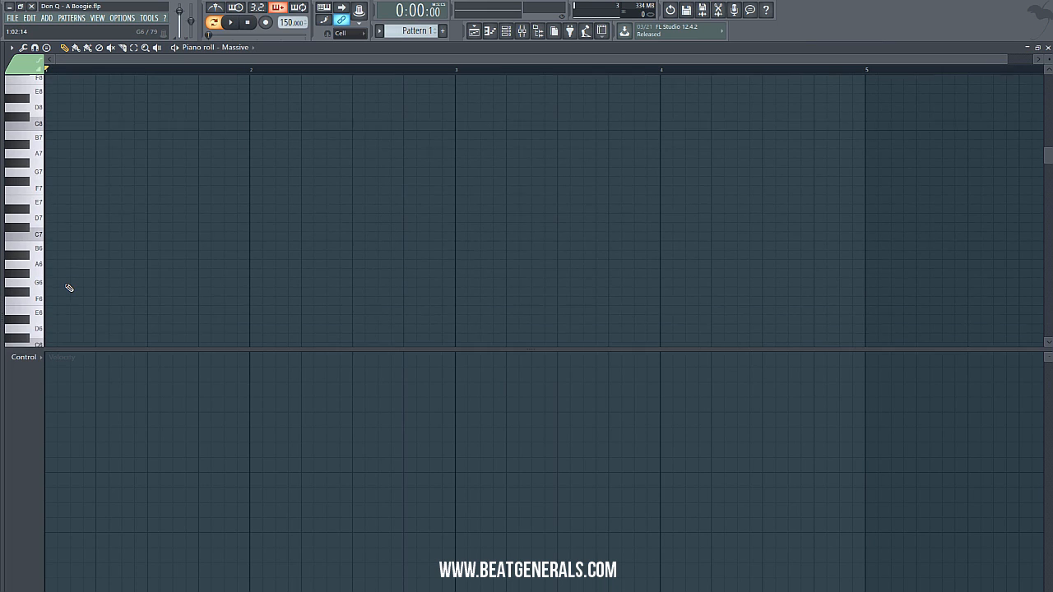
scroll(68, 286, down, 2)
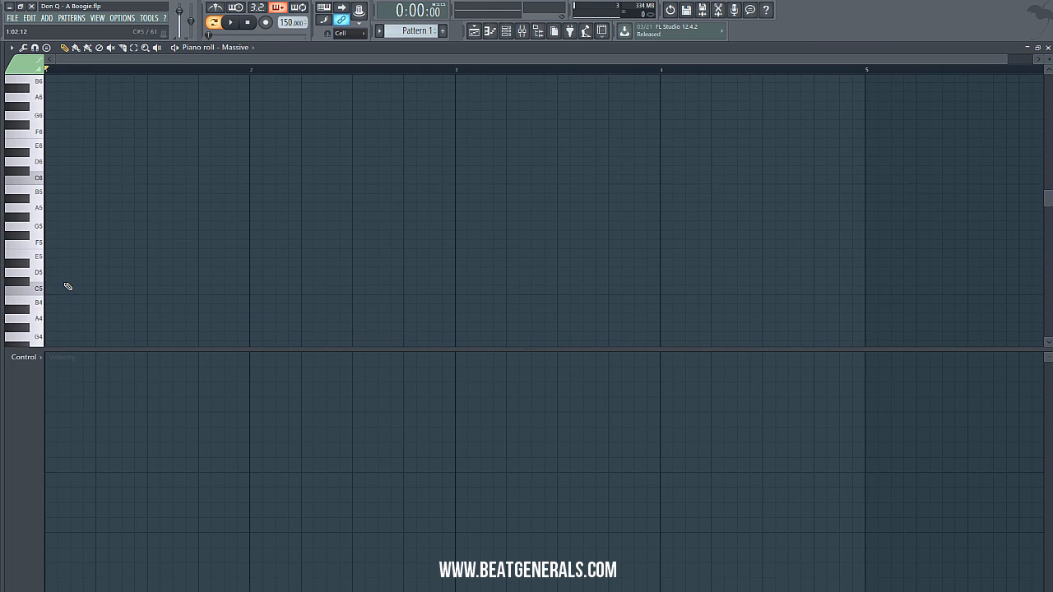
click(50, 262)
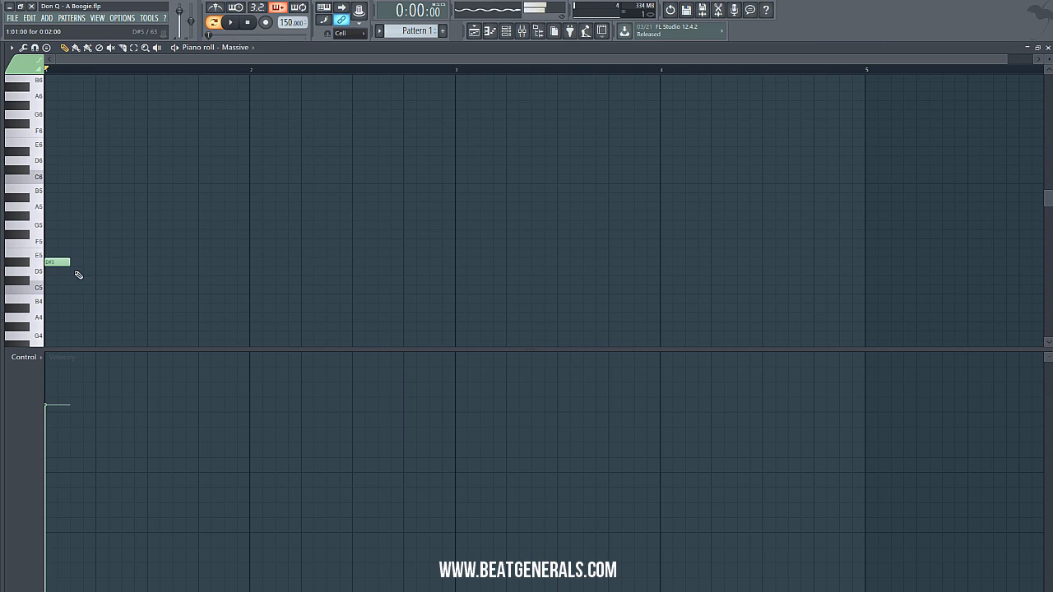
Try a G#5, and separately F#5 and A#5, above the opening D#5, audition the chord, and remove the added notes
click(52, 216)
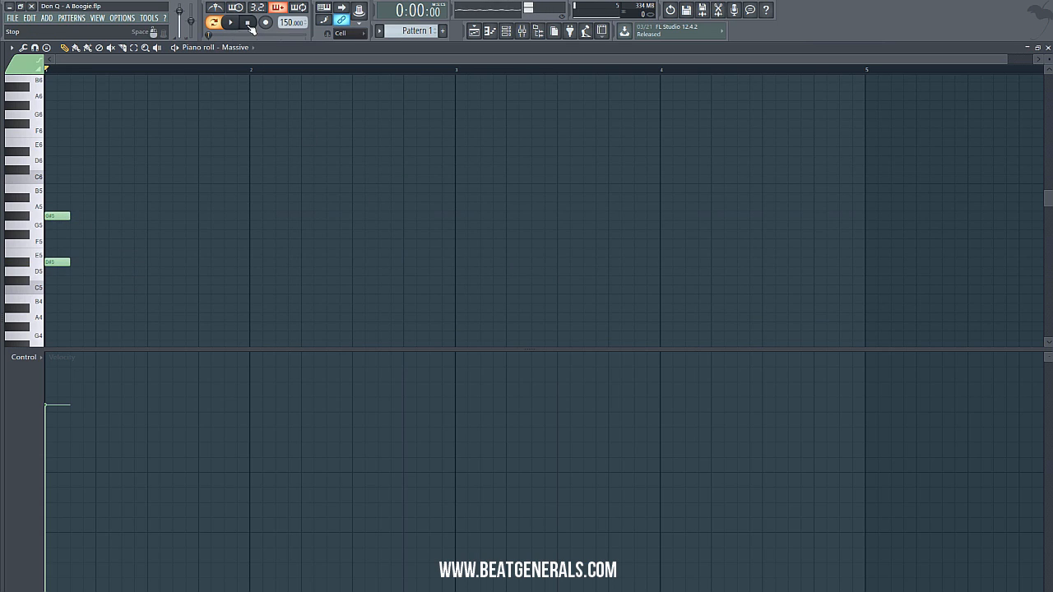
right_click(63, 217)
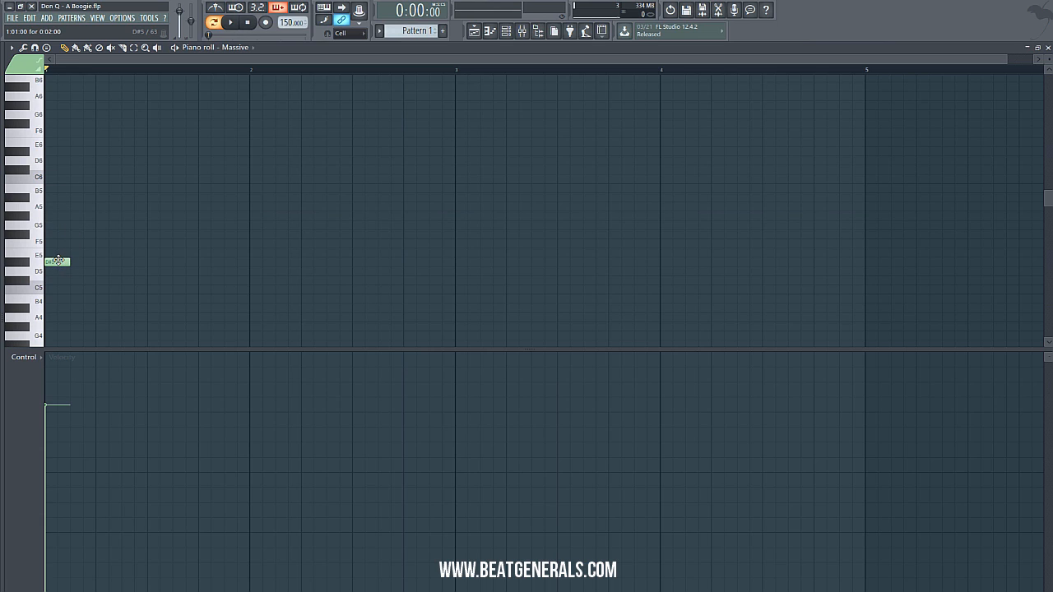
click(59, 235)
click(51, 198)
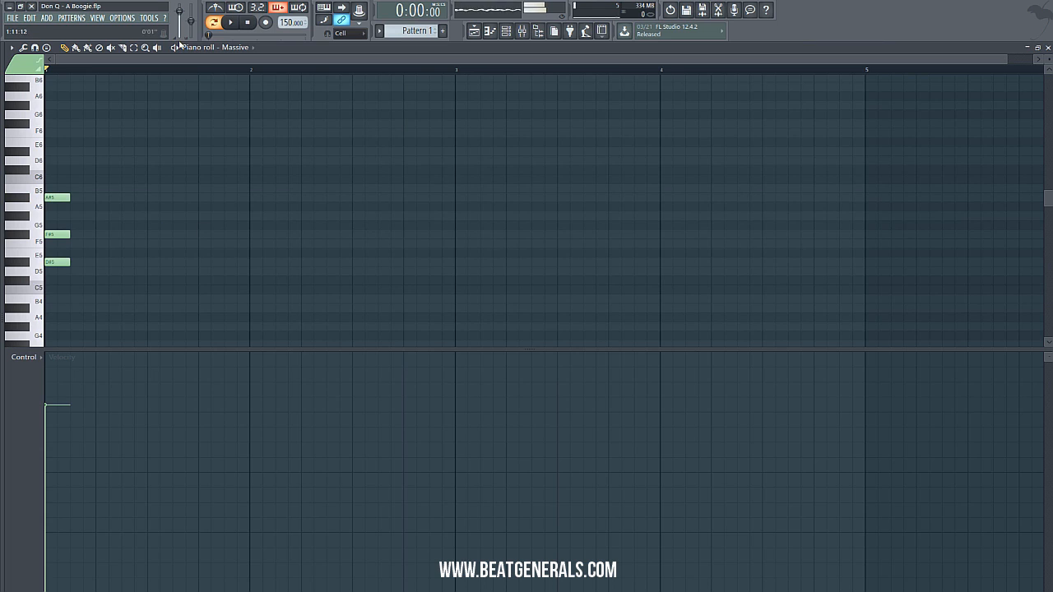
click(233, 23)
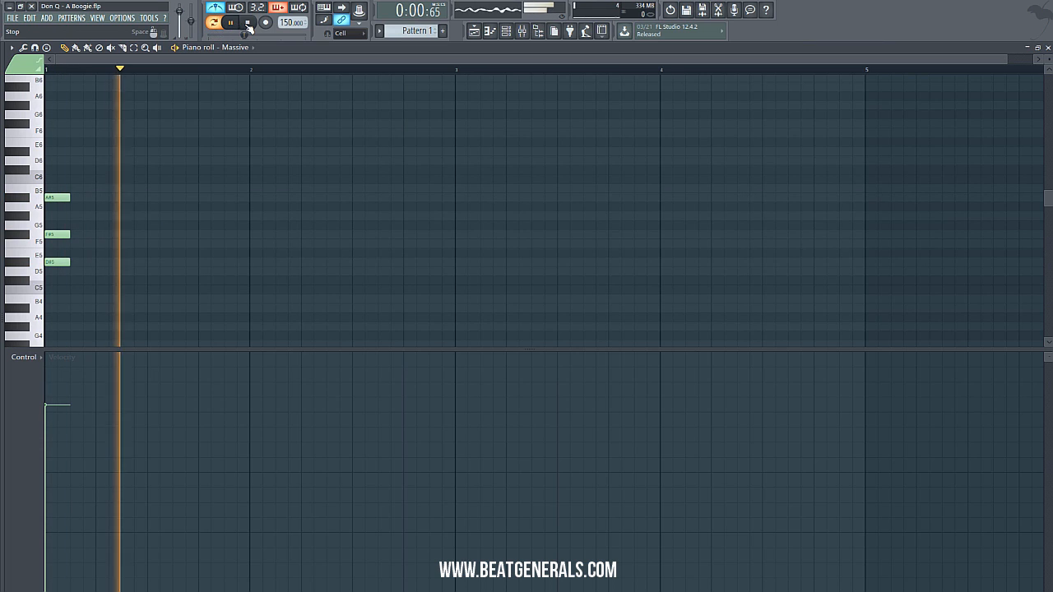
key(space)
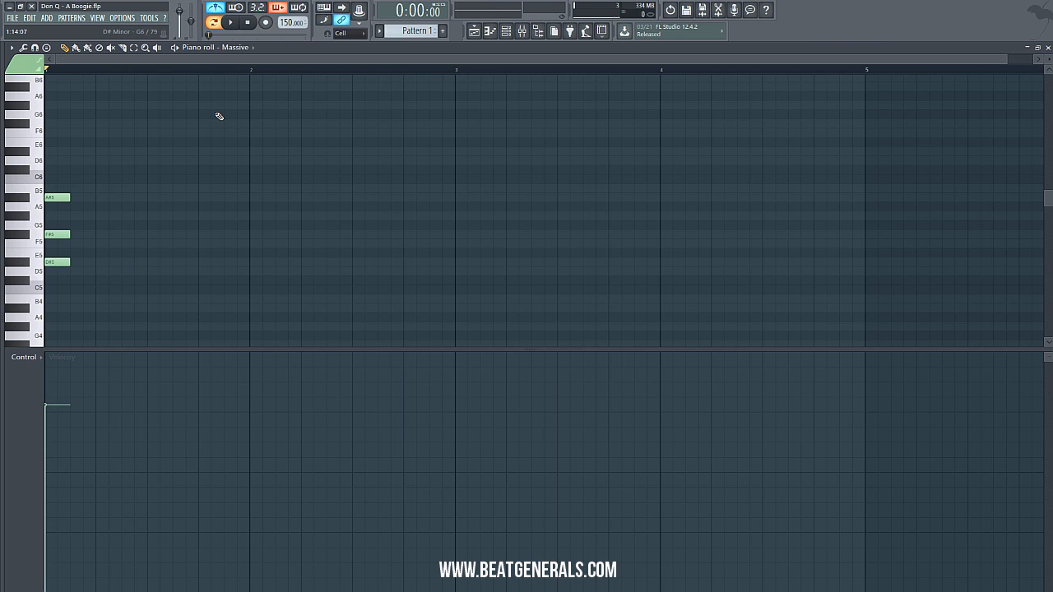
right_click(61, 196)
right_click(60, 234)
Add a seven-step G#5 at the start of bar 1 and follow the opening D#5 with two-step F#5, D#5 and F#5 notes
click(62, 215)
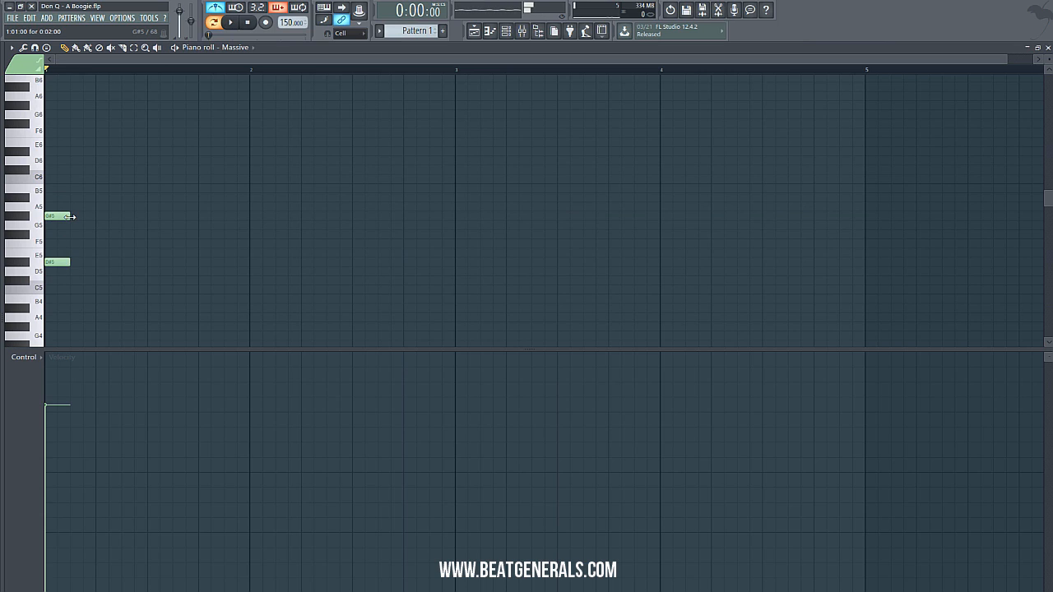
drag(70, 217, 135, 222)
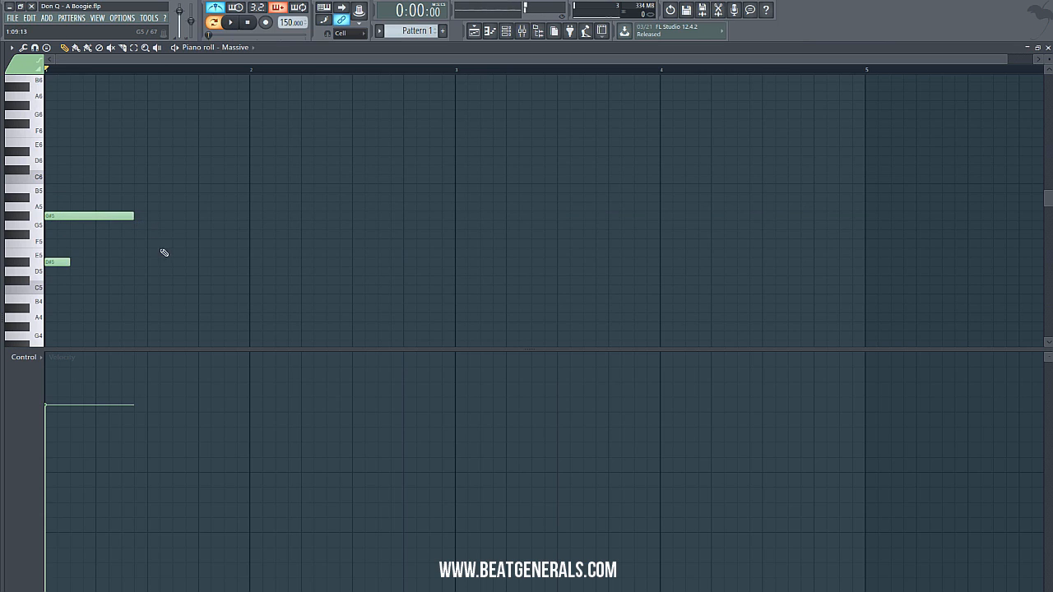
click(66, 262)
click(74, 235)
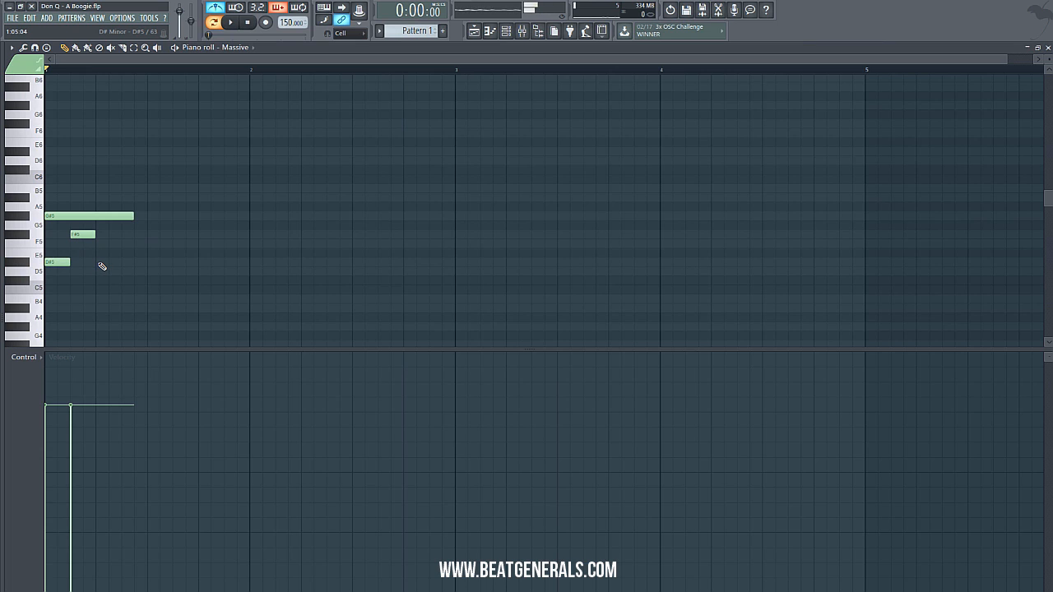
click(100, 263)
click(128, 235)
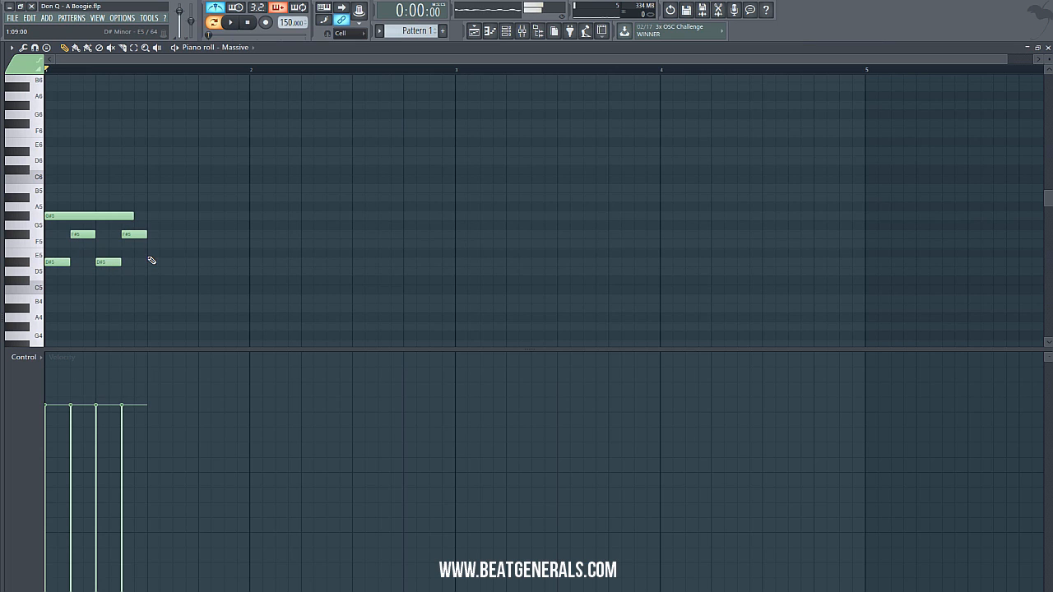
Complete bar 1 with consecutive two-step D#5, G#5, D#5 and A#5 notes, and play the melody back
click(153, 262)
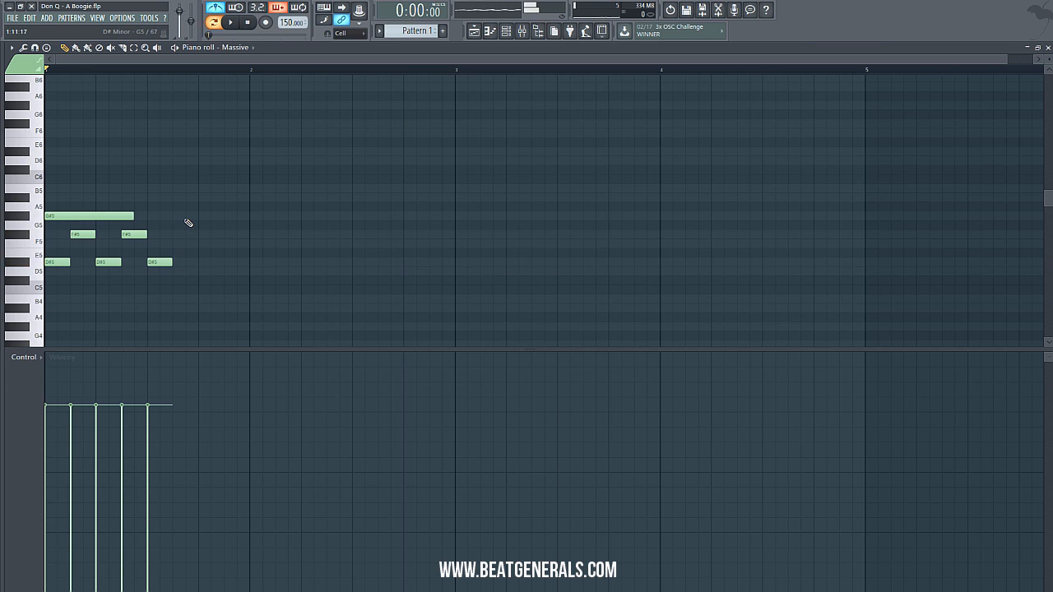
click(179, 216)
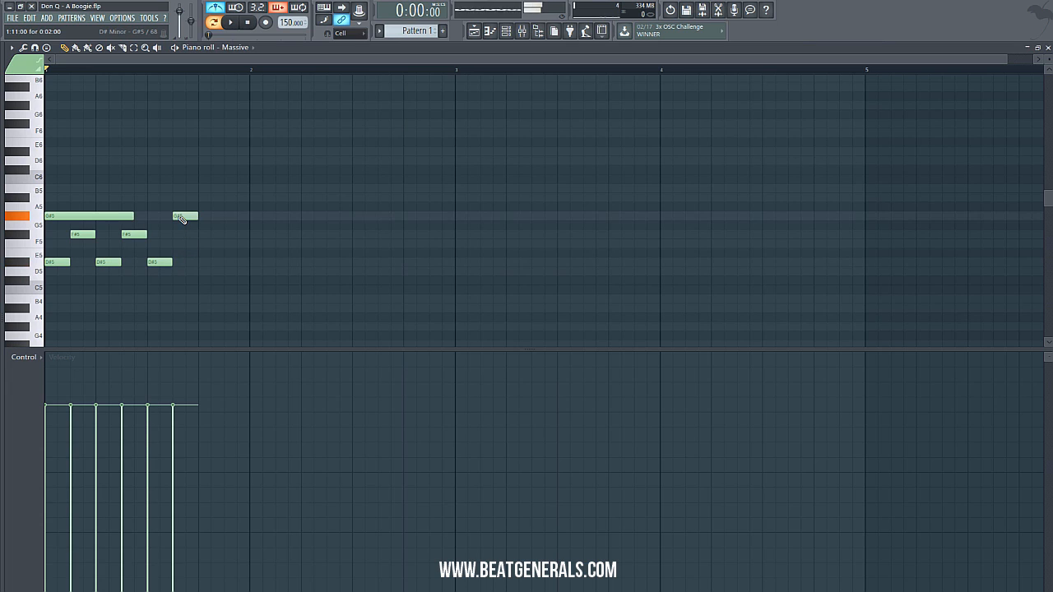
click(203, 261)
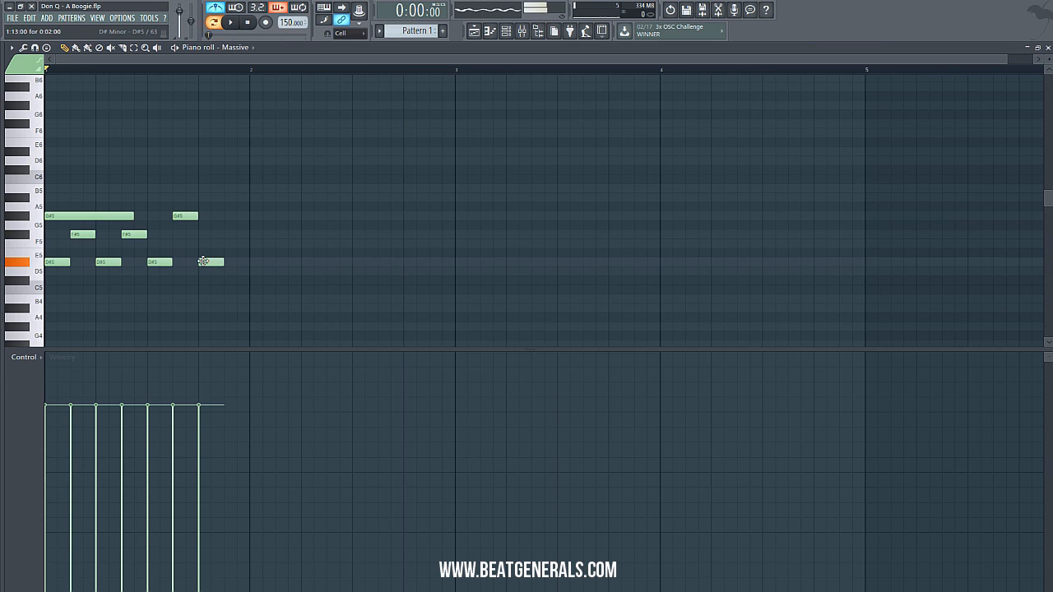
click(229, 198)
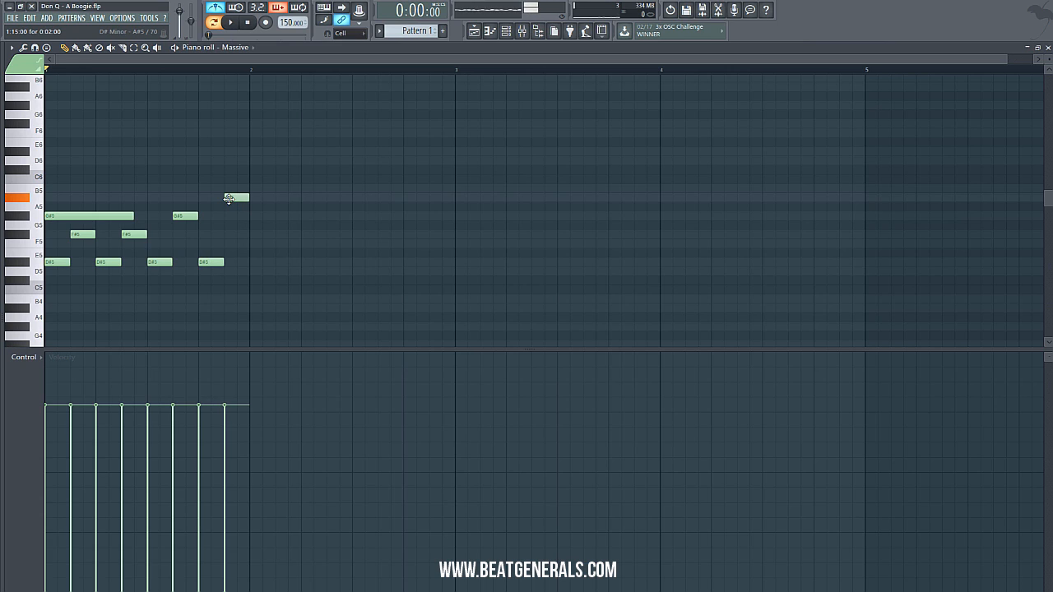
click(231, 23)
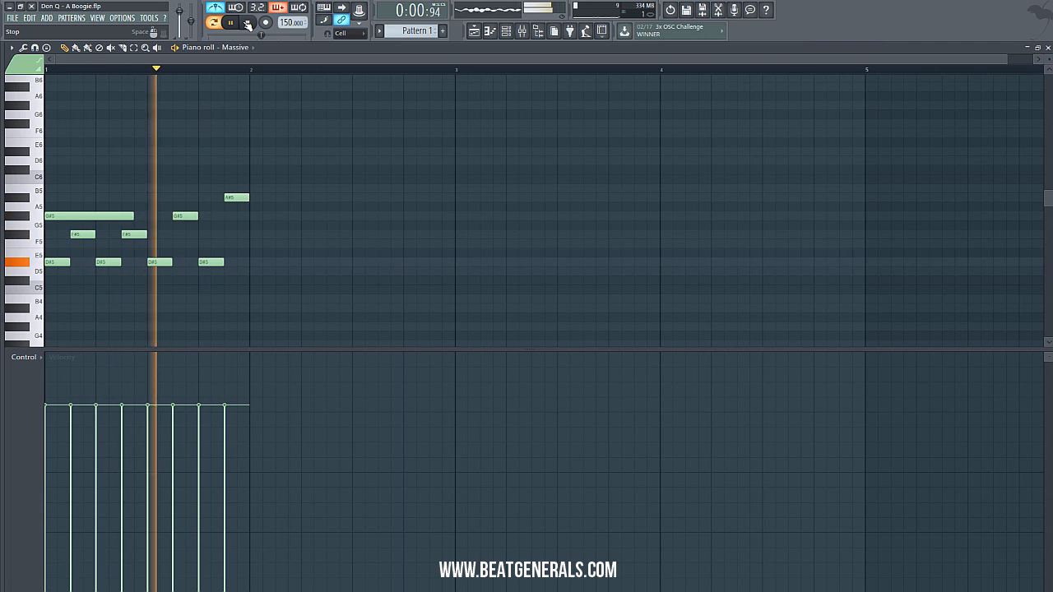
click(247, 23)
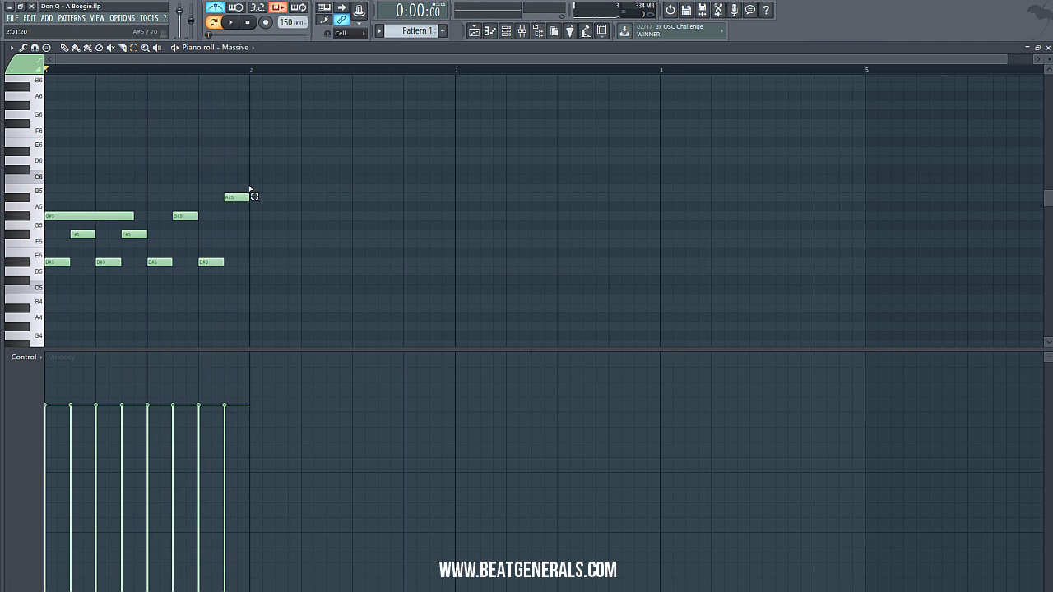
Duplicate all bar 1 notes into bar 2 and delete the long G#5 from the copy
drag(250, 190, 38, 293)
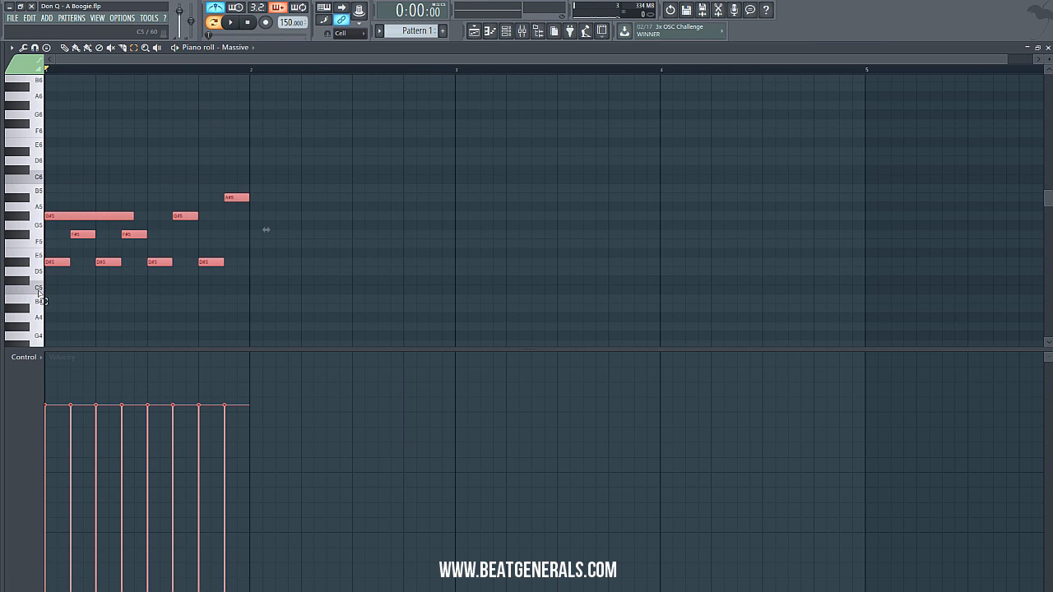
key(ctrl+b)
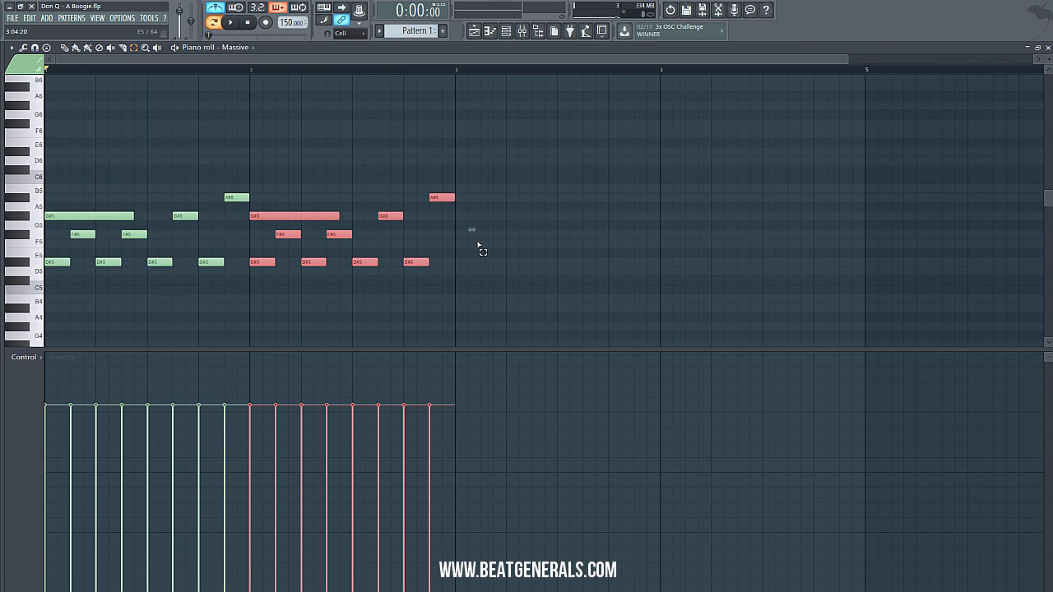
click(485, 244)
click(65, 50)
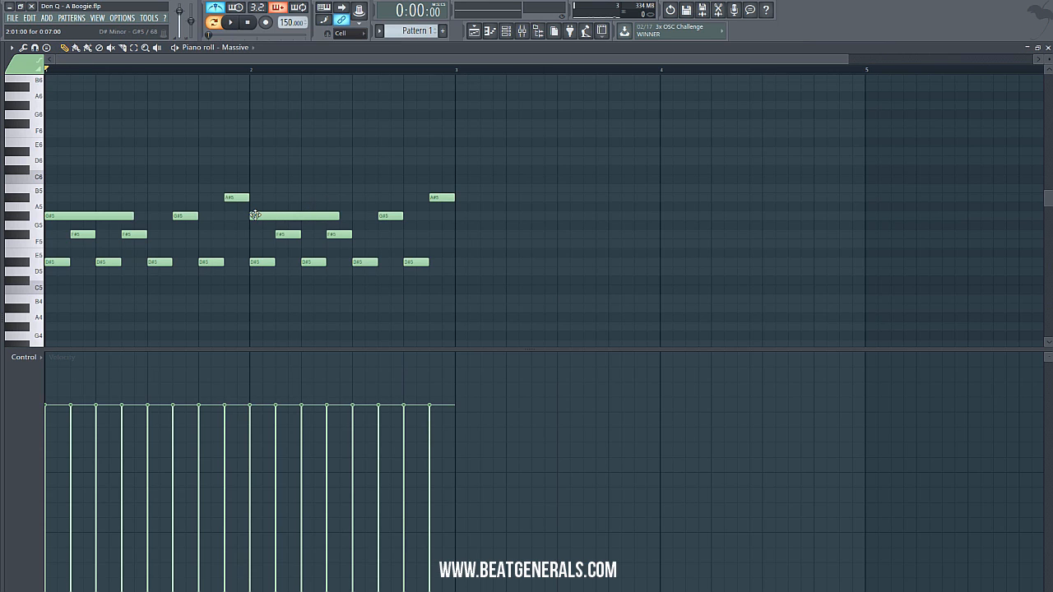
right_click(255, 214)
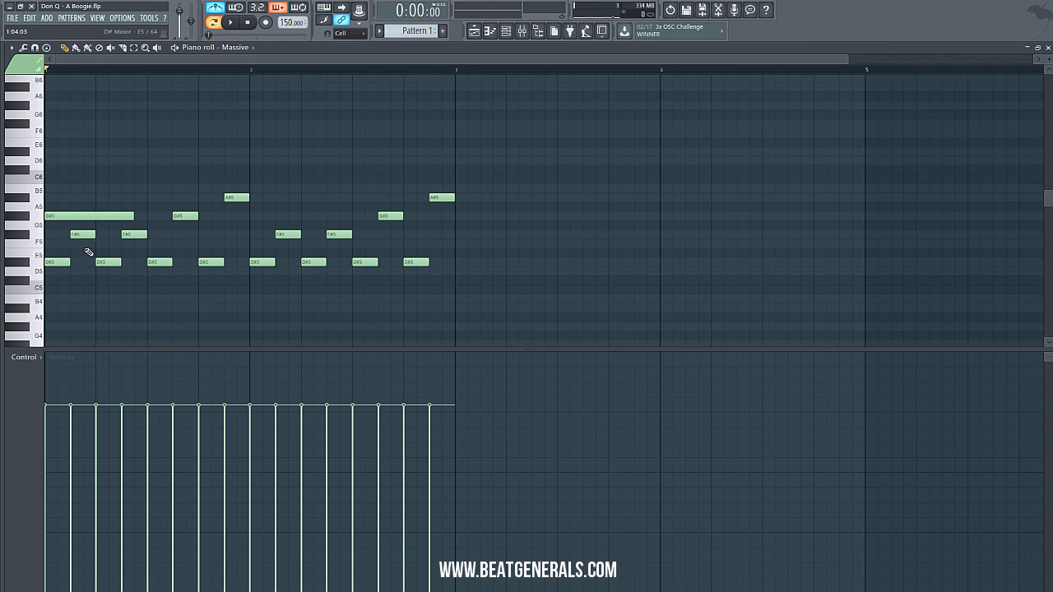
Lower the first F#5 in each of the two bars to F5 and play the melody back
drag(82, 235, 79, 244)
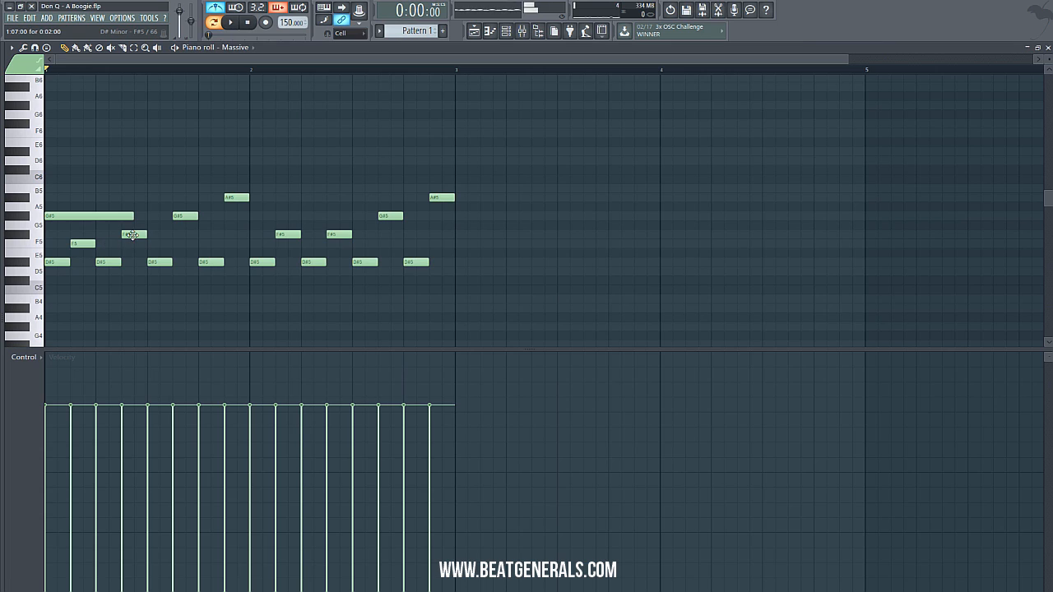
drag(282, 236, 282, 247)
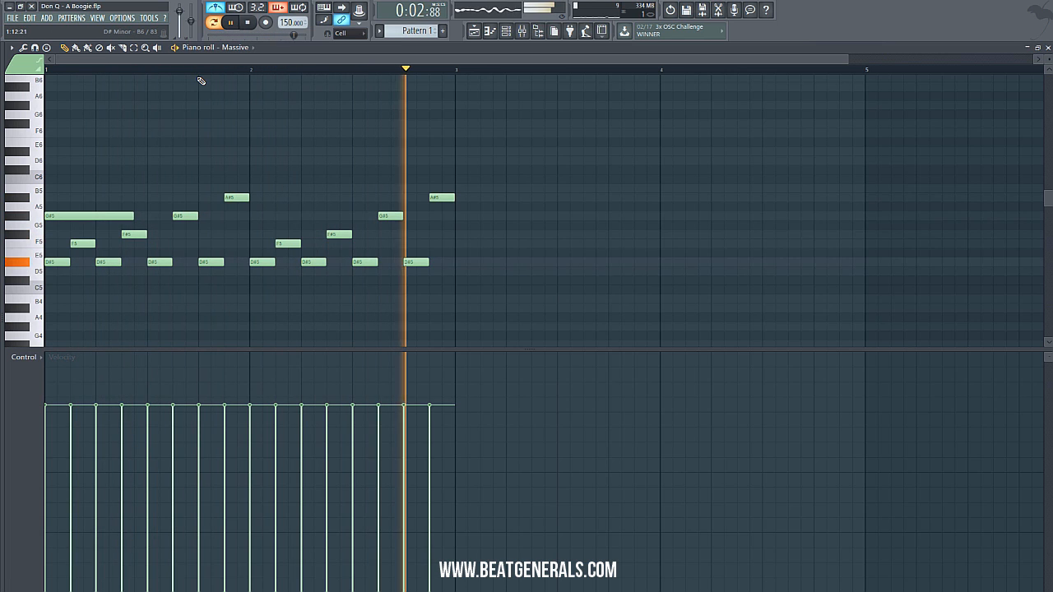
click(248, 23)
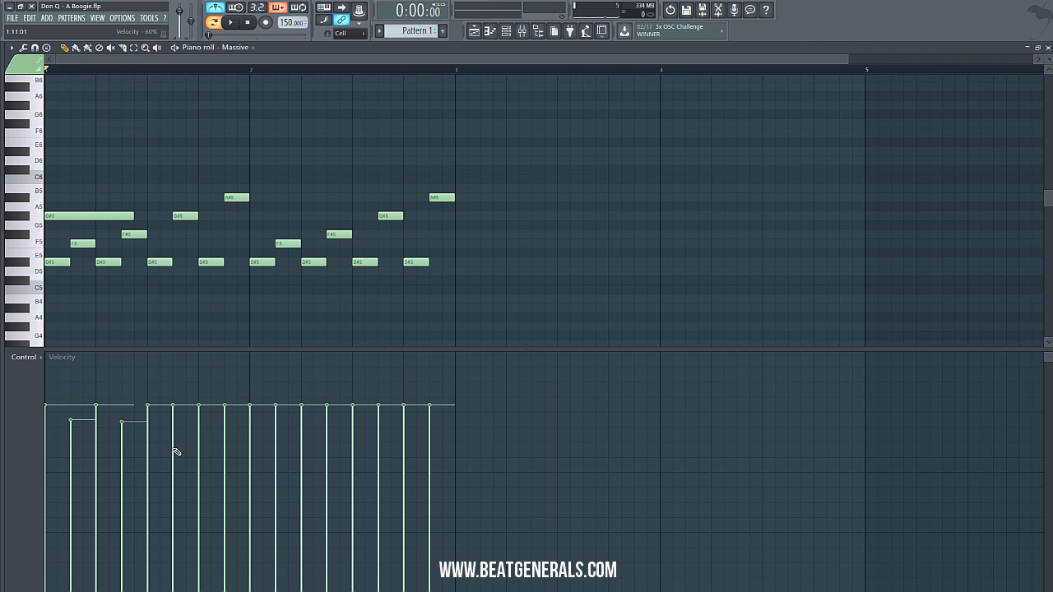
Lower the velocities of various notes across both bars and, during playback, readjust the velocities of the last notes in bar 2
click(199, 415)
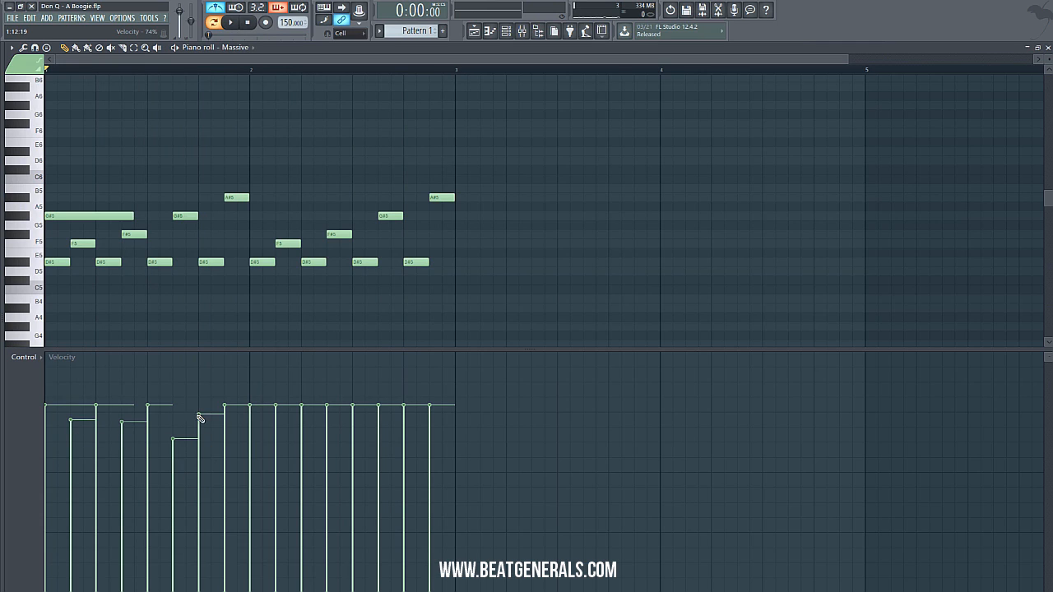
click(301, 445)
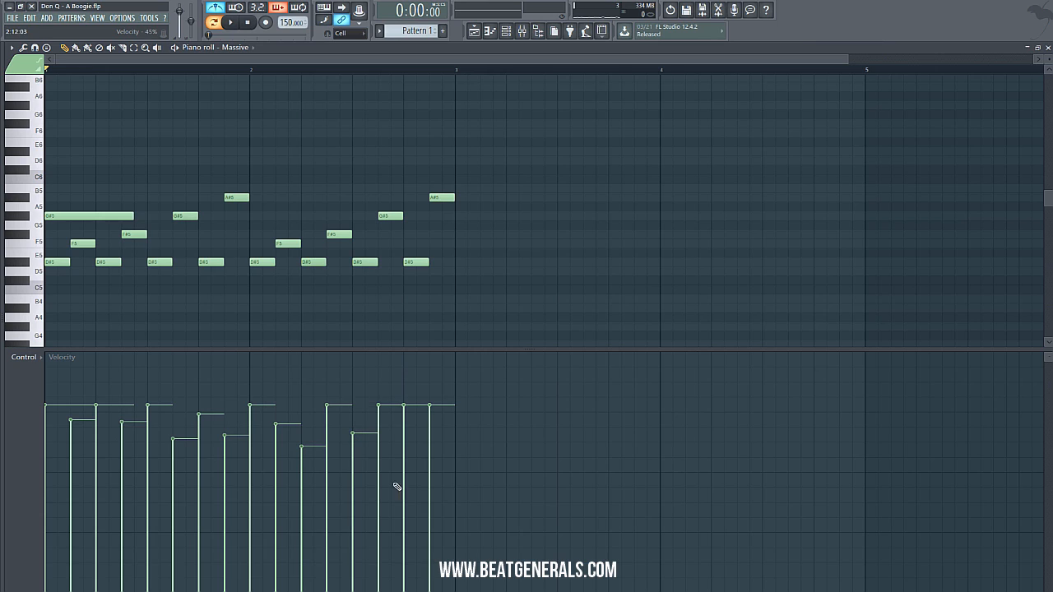
click(404, 458)
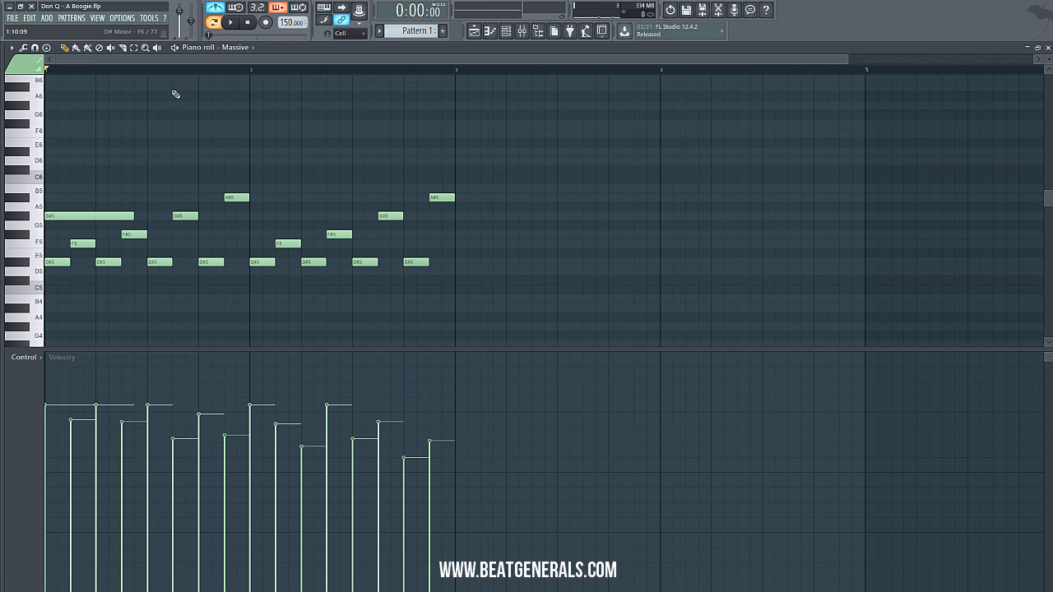
click(231, 23)
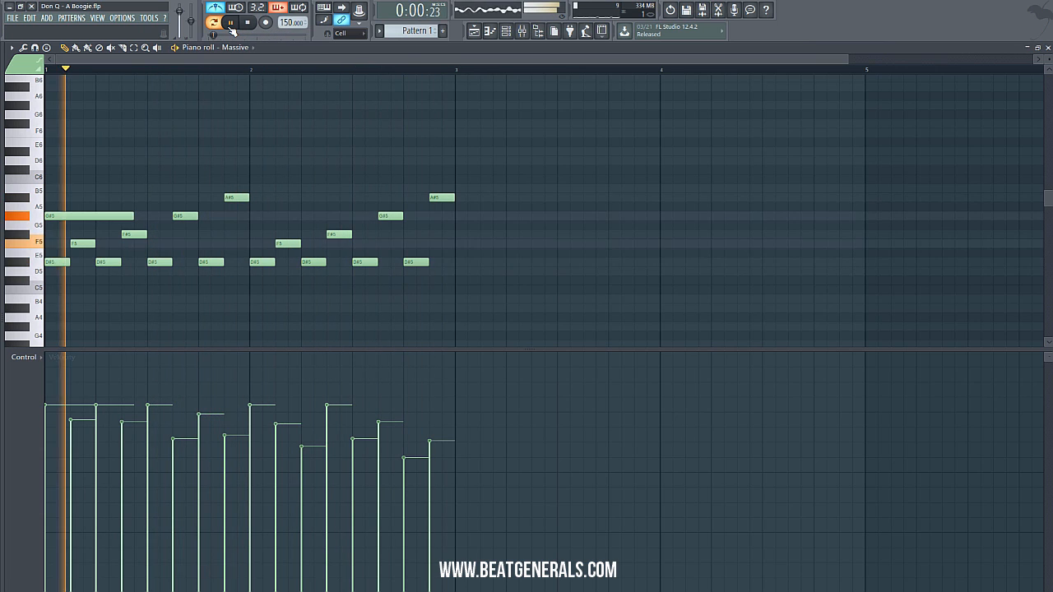
mouse_move(408, 519)
mouse_down()
mouse_move(404, 571)
mouse_move(442, 573)
mouse_move(386, 576)
mouse_move(388, 540)
mouse_move(415, 469)
mouse_move(441, 463)
mouse_move(436, 442)
mouse_move(426, 475)
mouse_move(434, 436)
mouse_up()
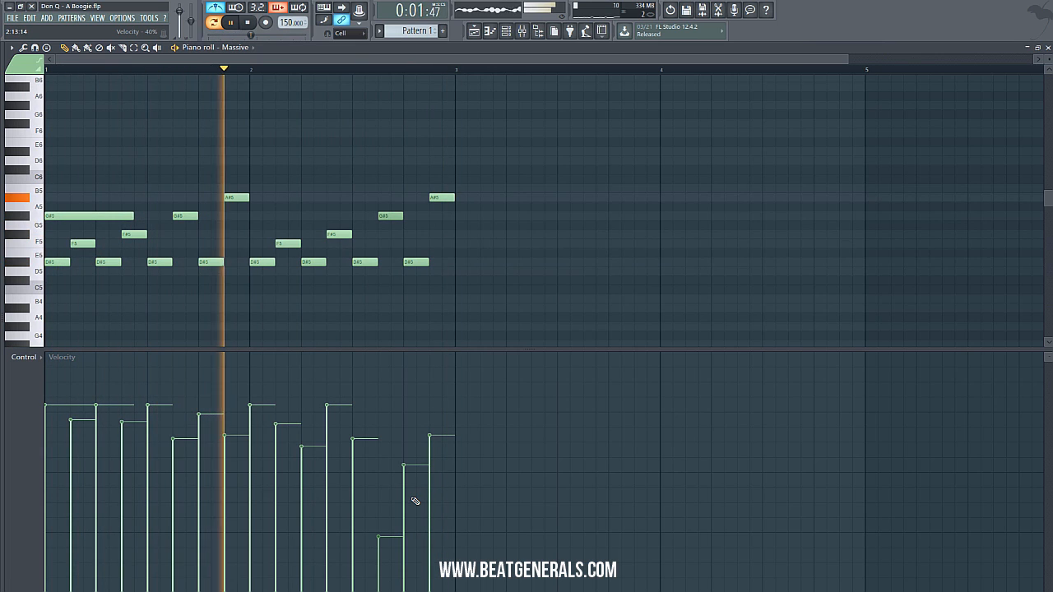
Duplicate the two-bar melody into bars 3 and 4, and raise the long G#5 at the start of bar 3 to B5
click(248, 22)
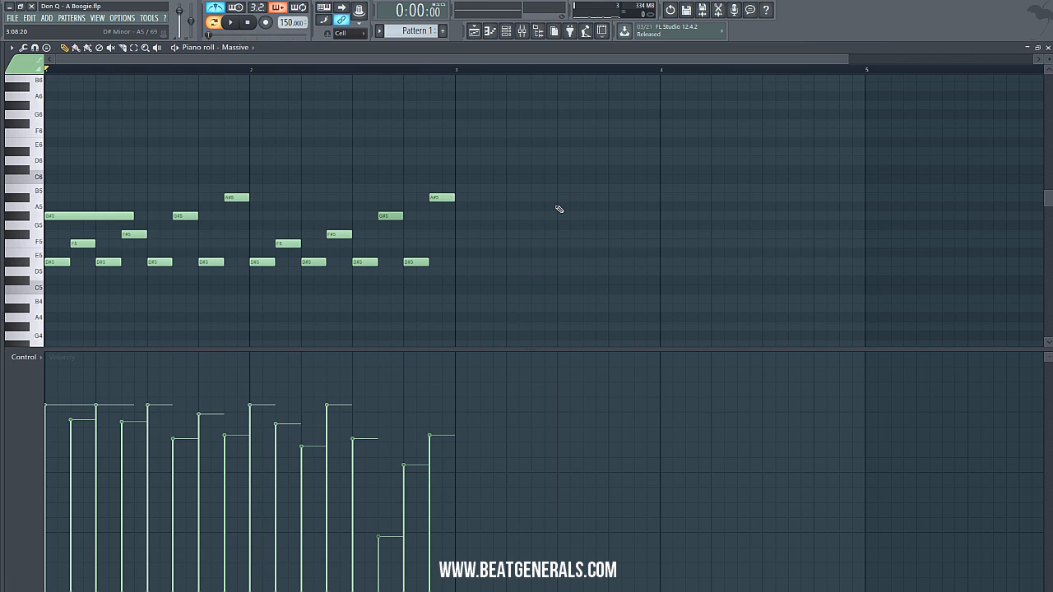
key(ctrl+b)
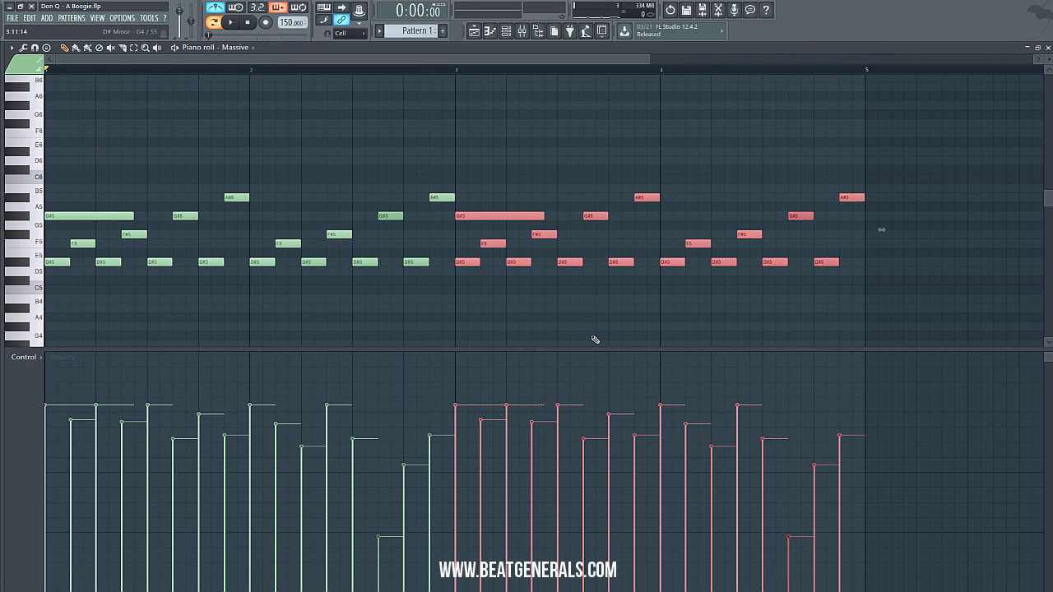
click(502, 240)
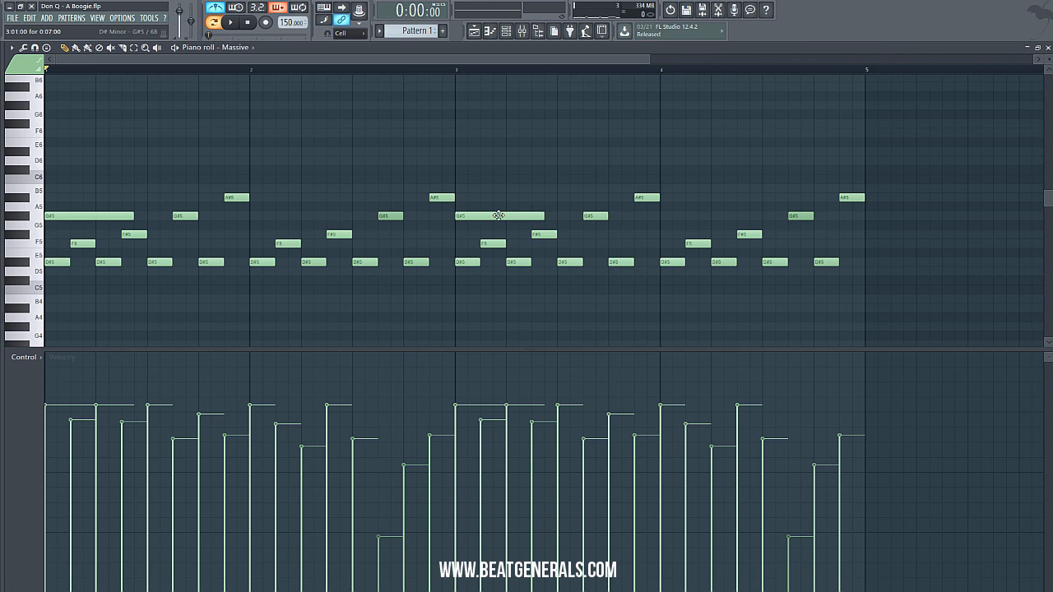
drag(498, 216, 497, 189)
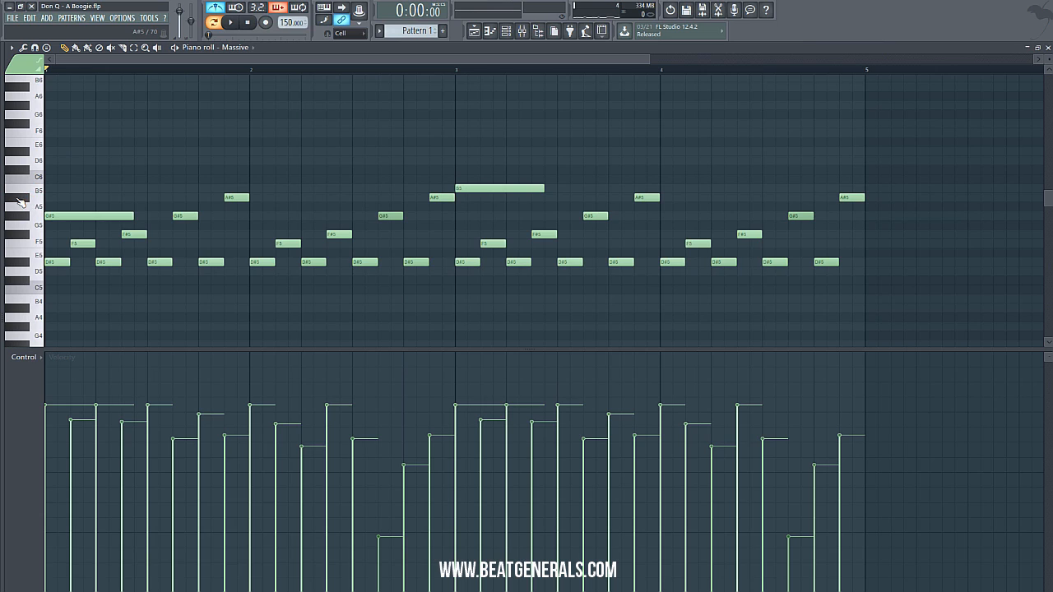
Add a long A#5 at the start of bar 4 and play back the four-bar melody
click(18, 237)
click(668, 200)
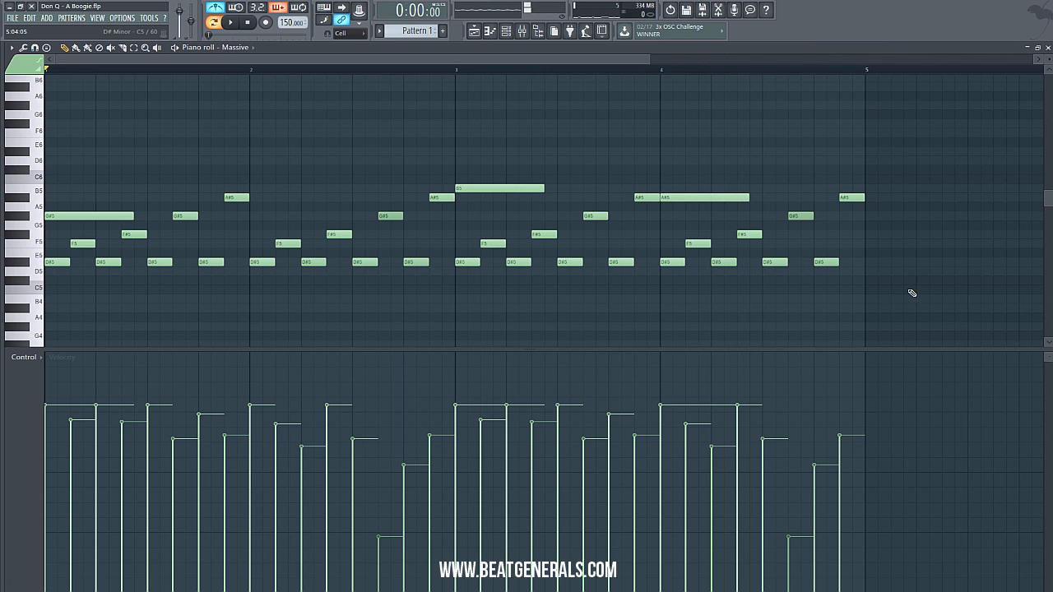
click(238, 23)
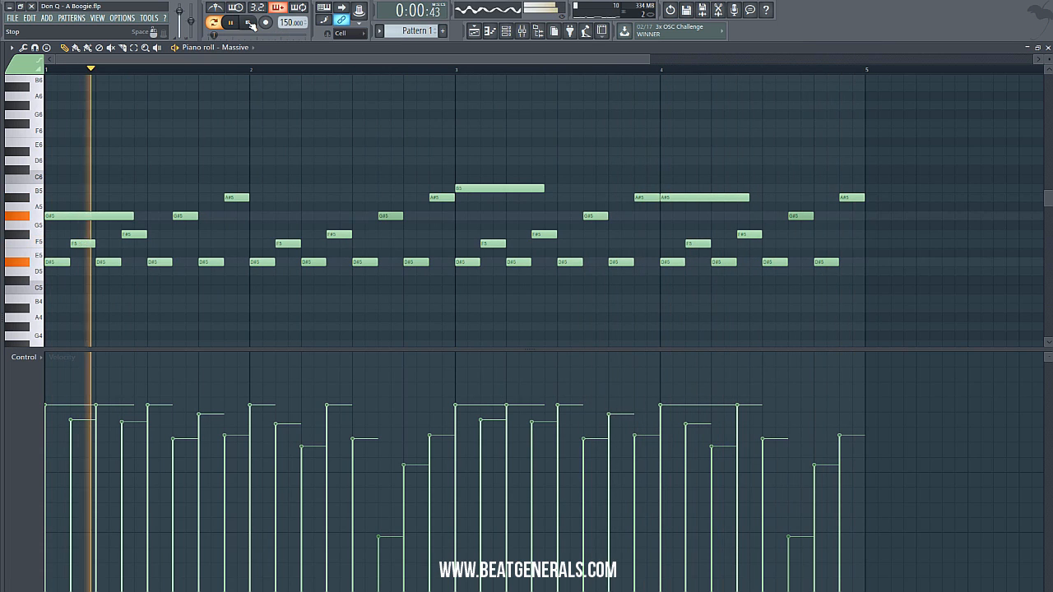
key(space)
click(1047, 47)
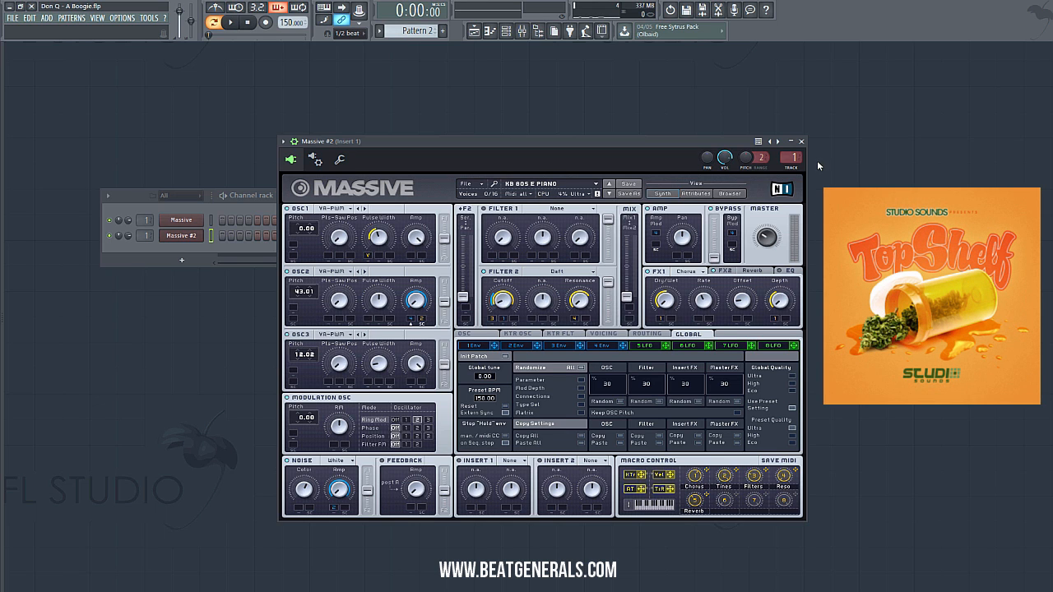
Record the chords D#4-F#4-A#4 and D#4-G#4-B4 with Massive #2 into Pattern 2, using the metronome and wait-for-input start
click(801, 141)
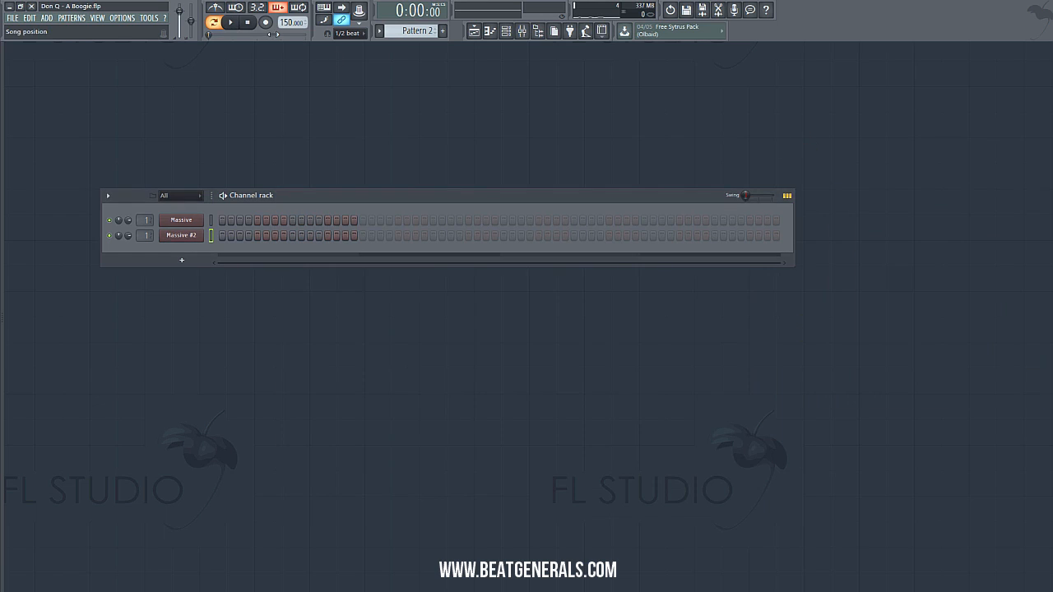
click(236, 6)
click(216, 7)
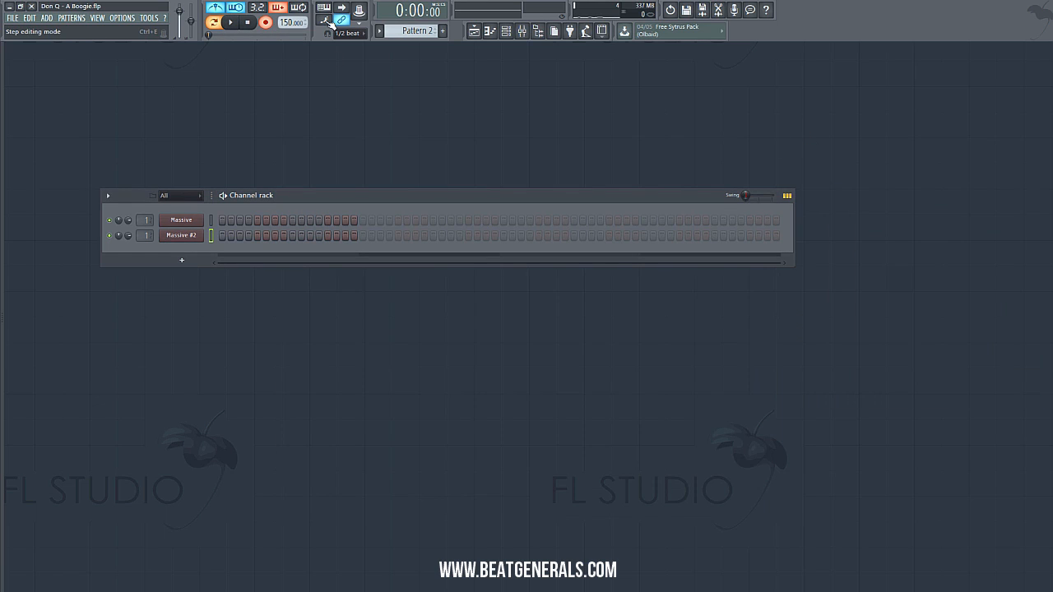
click(232, 23)
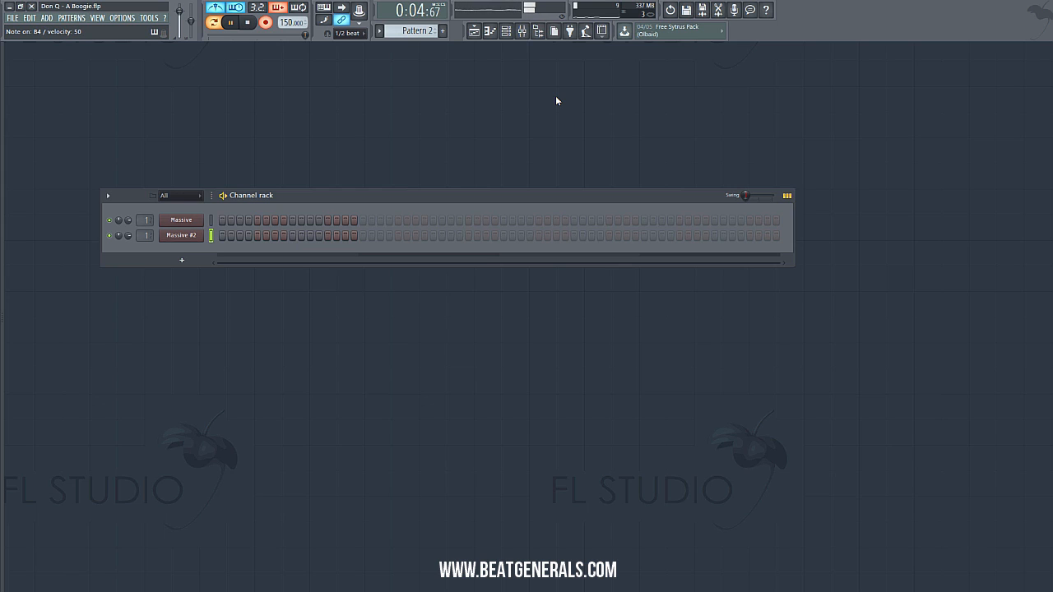
key(space)
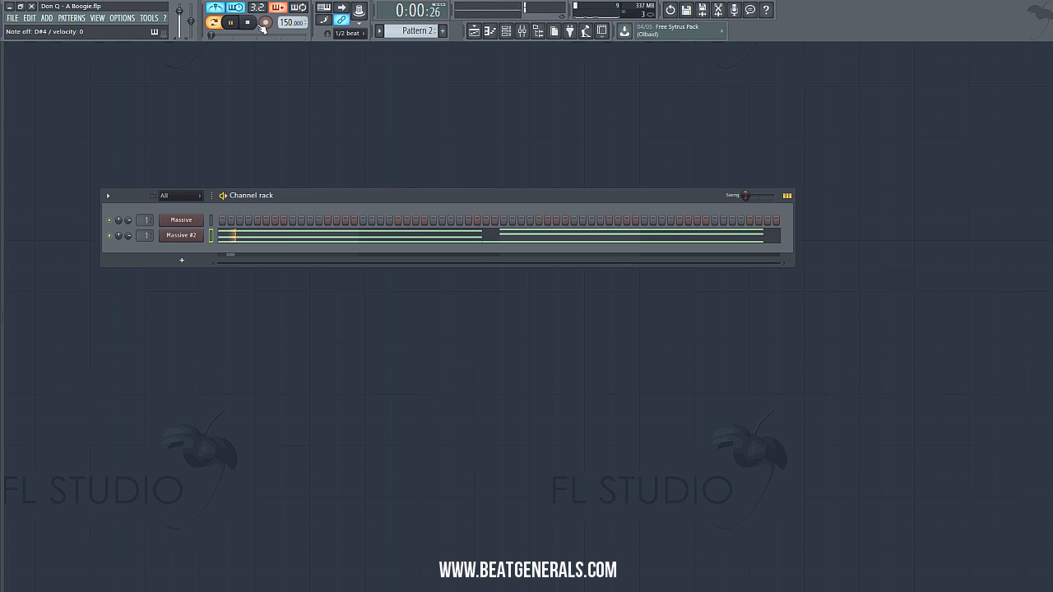
Extend the G#4 and B4 notes of Massive #2's second chord to the end of bar 4
click(549, 240)
click(521, 238)
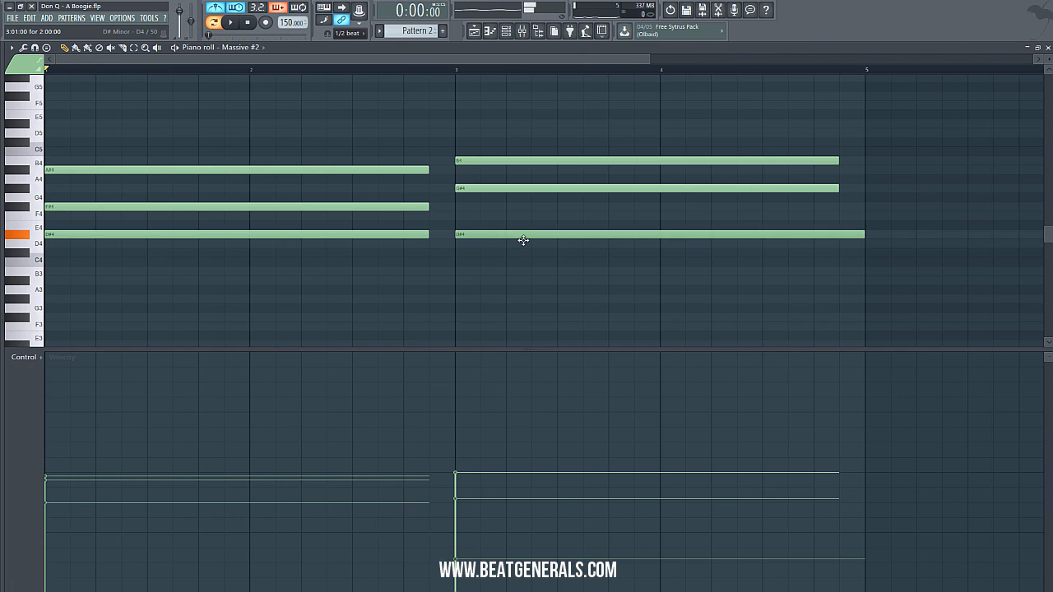
drag(837, 188, 863, 187)
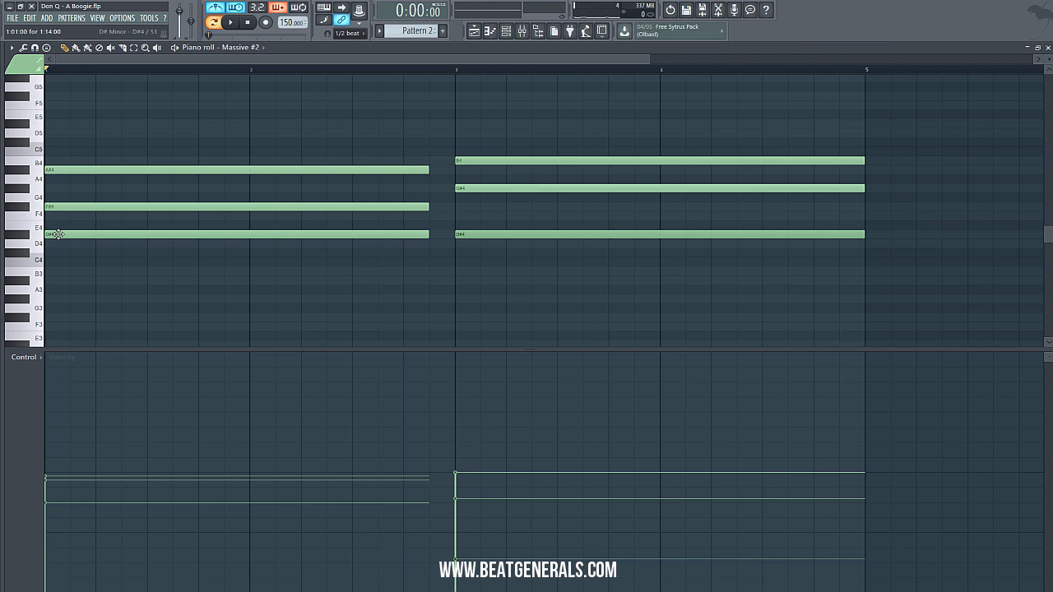
click(69, 206)
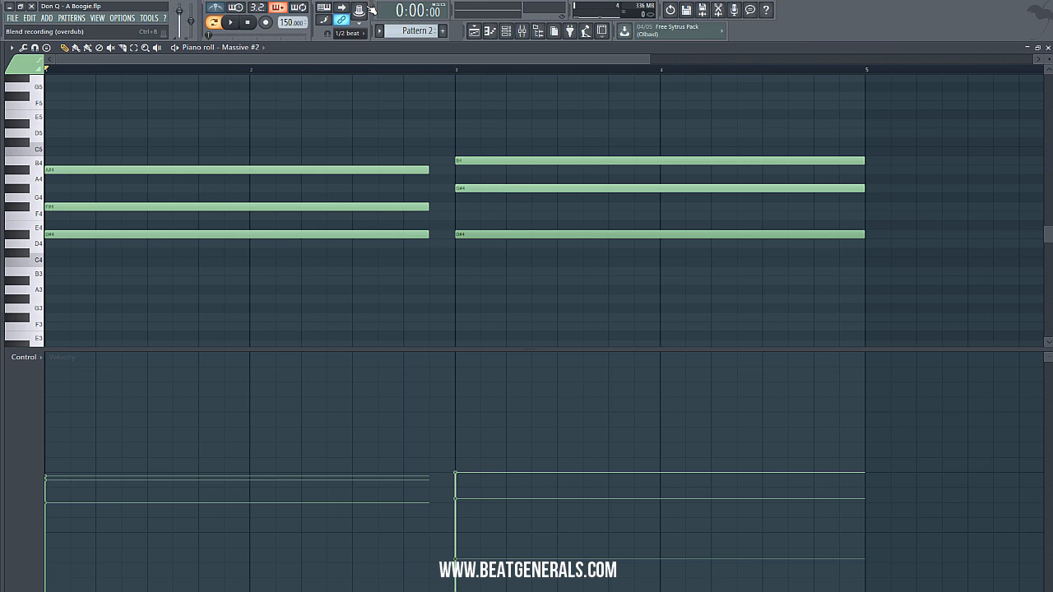
Play the playlist in song mode and add another Pattern 1 clip and Pattern 2 clip at bar 9
click(474, 30)
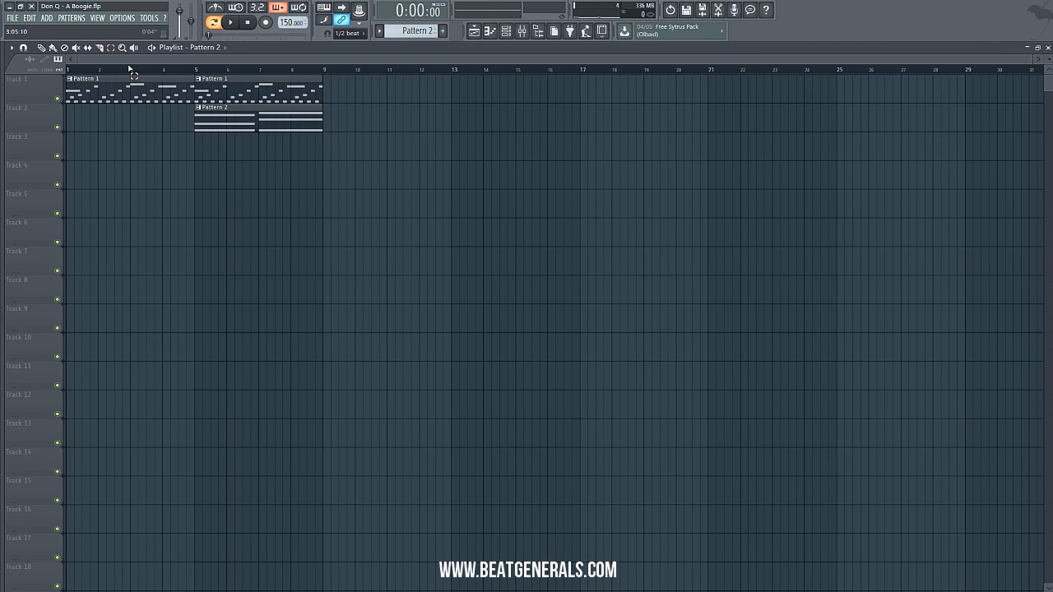
click(214, 23)
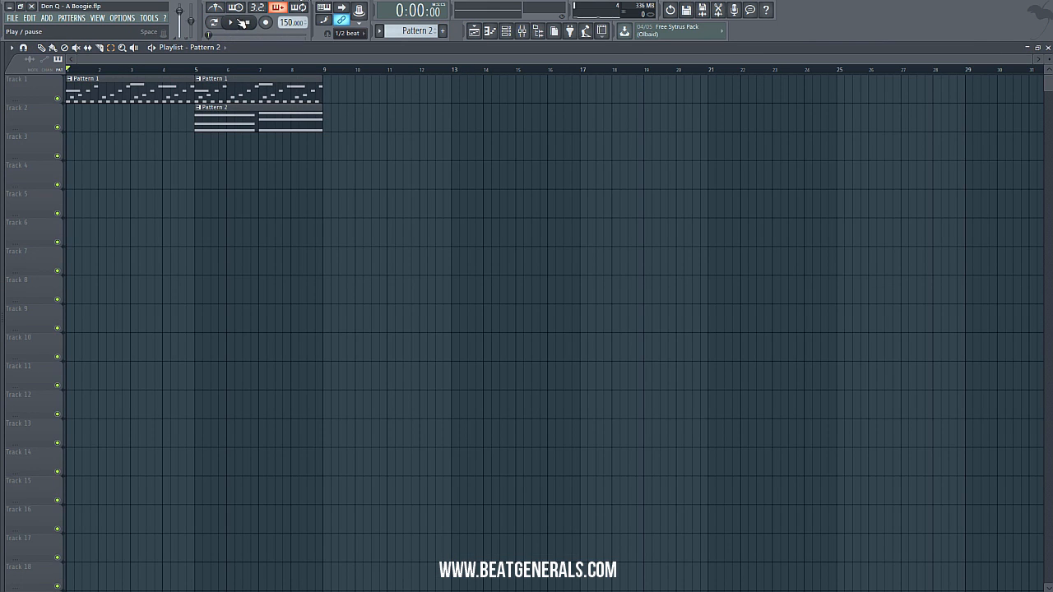
click(236, 24)
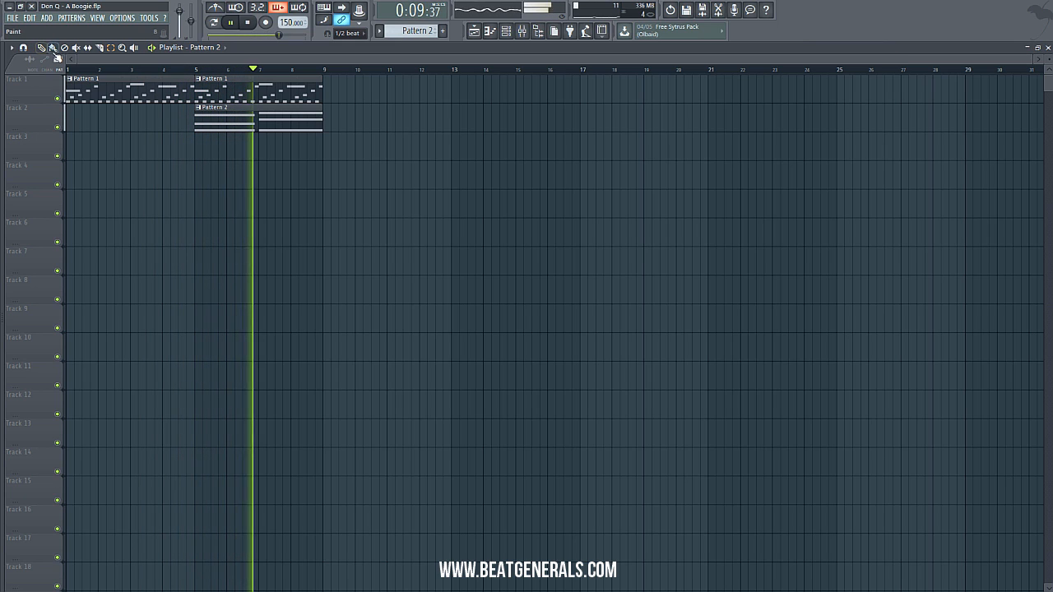
click(327, 115)
click(326, 92)
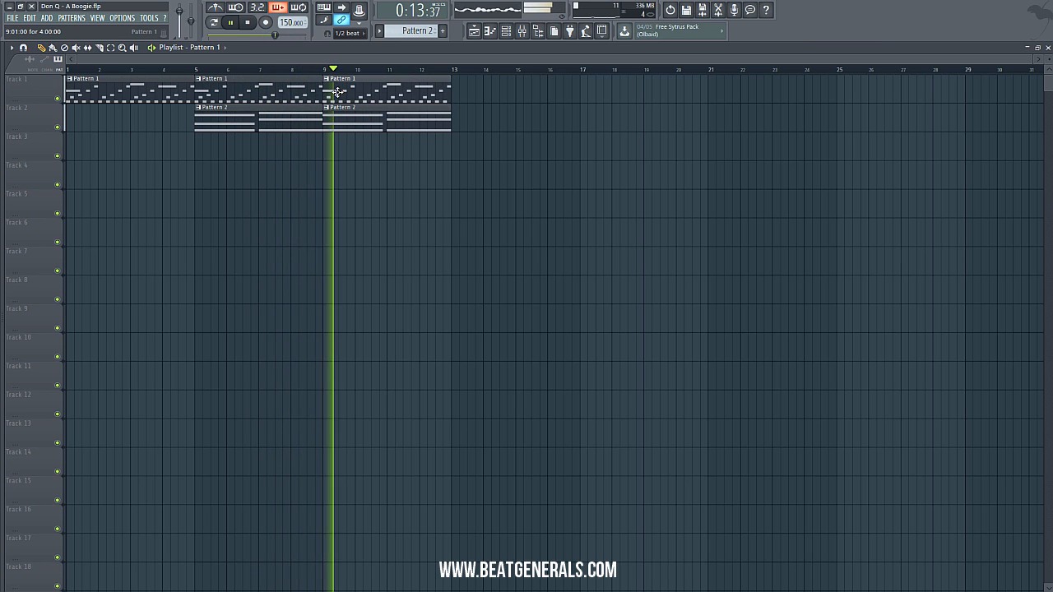
Set the global snap to Cell and stop the song playback
click(348, 33)
click(352, 53)
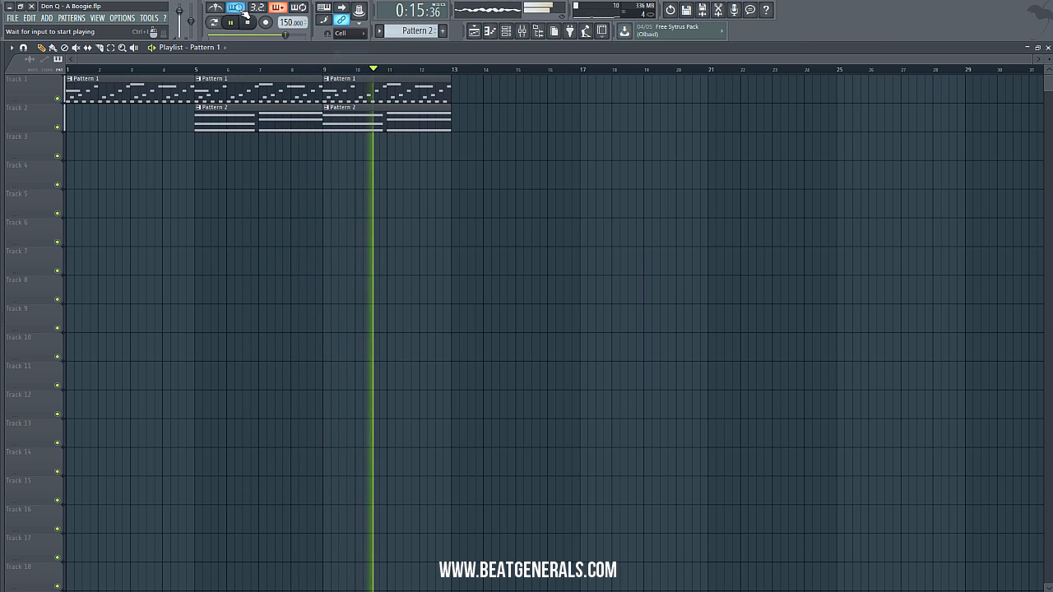
click(245, 23)
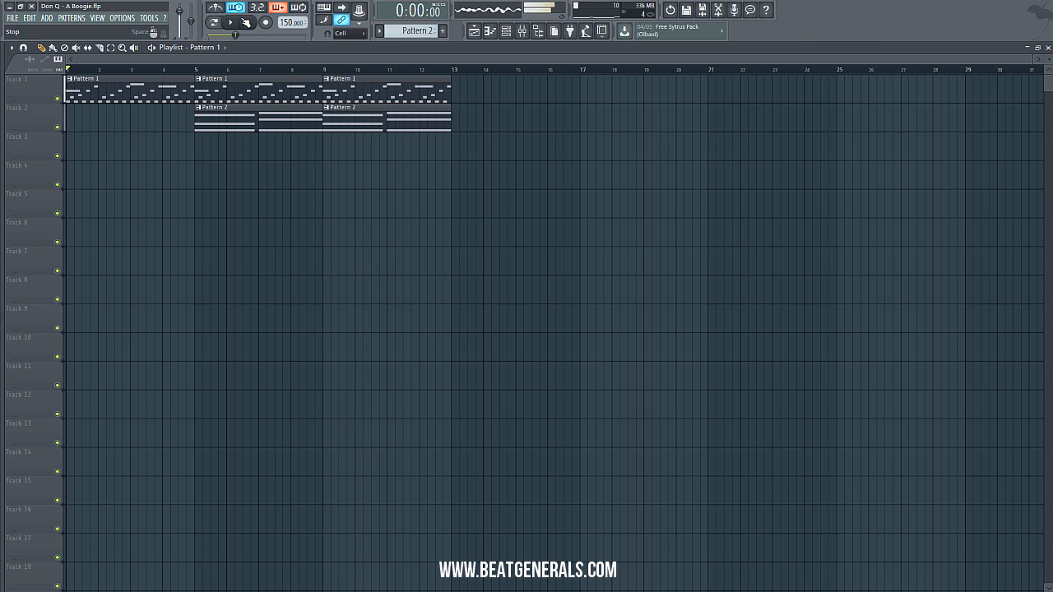
Raise the velocities of all notes in Massive #2's two chords to nearly the same level
click(1048, 47)
click(57, 436)
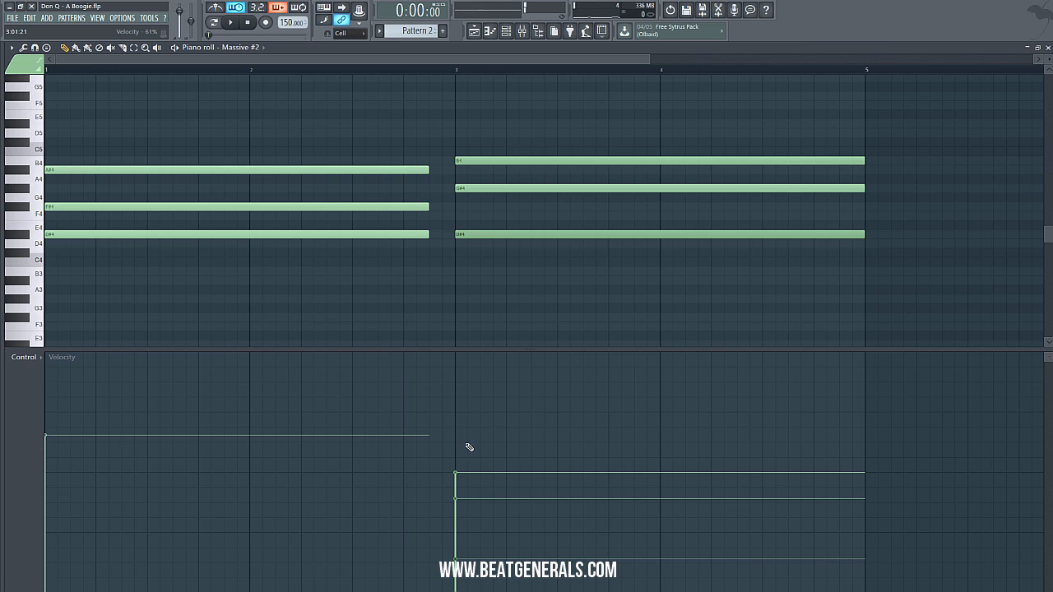
drag(469, 446, 472, 435)
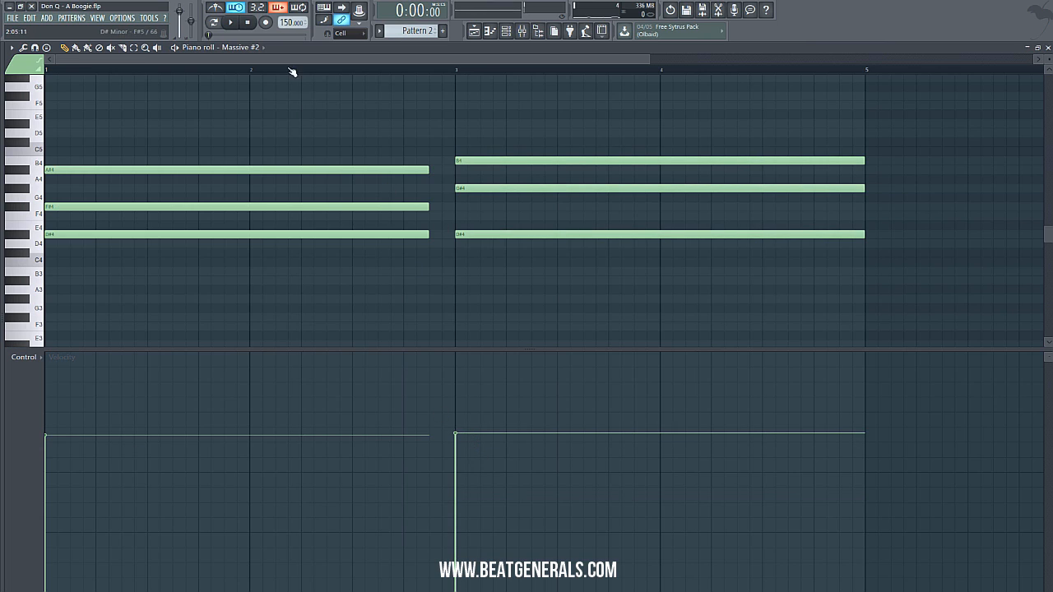
Play Pattern 2 on its own and lengthen the first chord's three notes to reach the start of bar 3
click(217, 19)
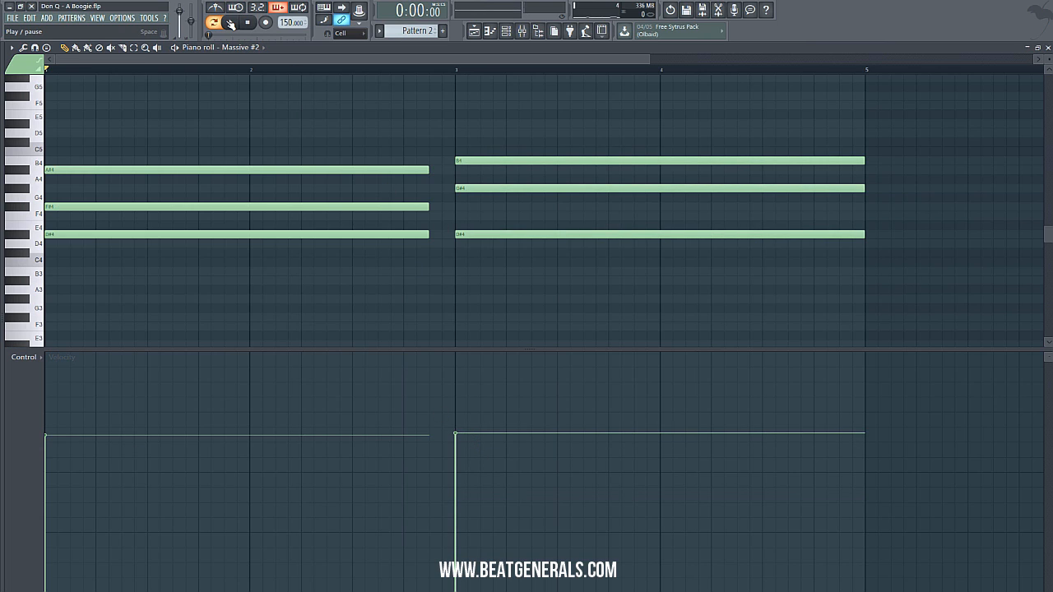
click(230, 23)
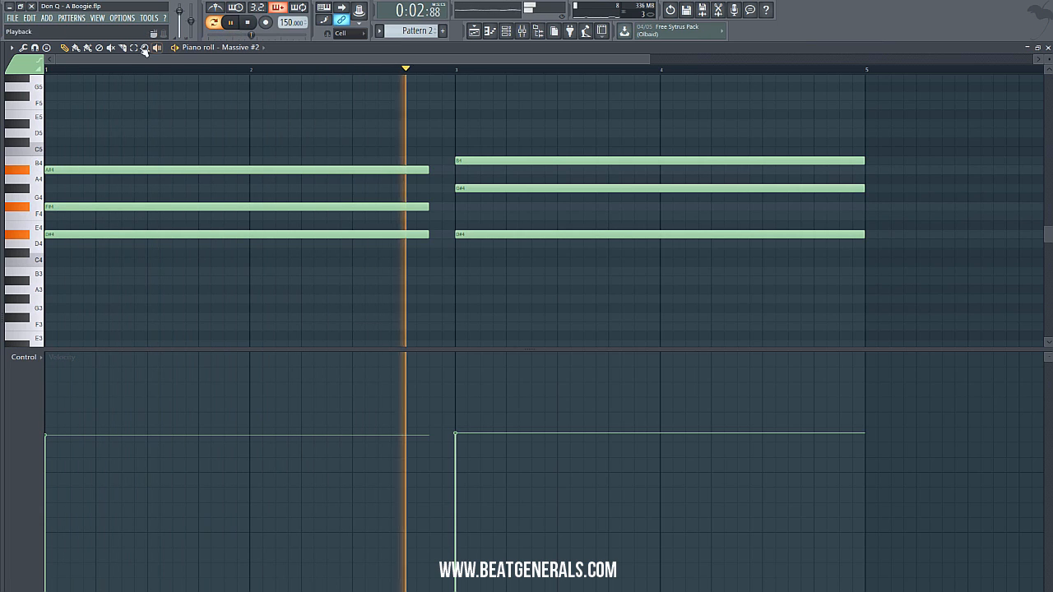
click(11, 48)
mouse_move(25, 80)
click(103, 94)
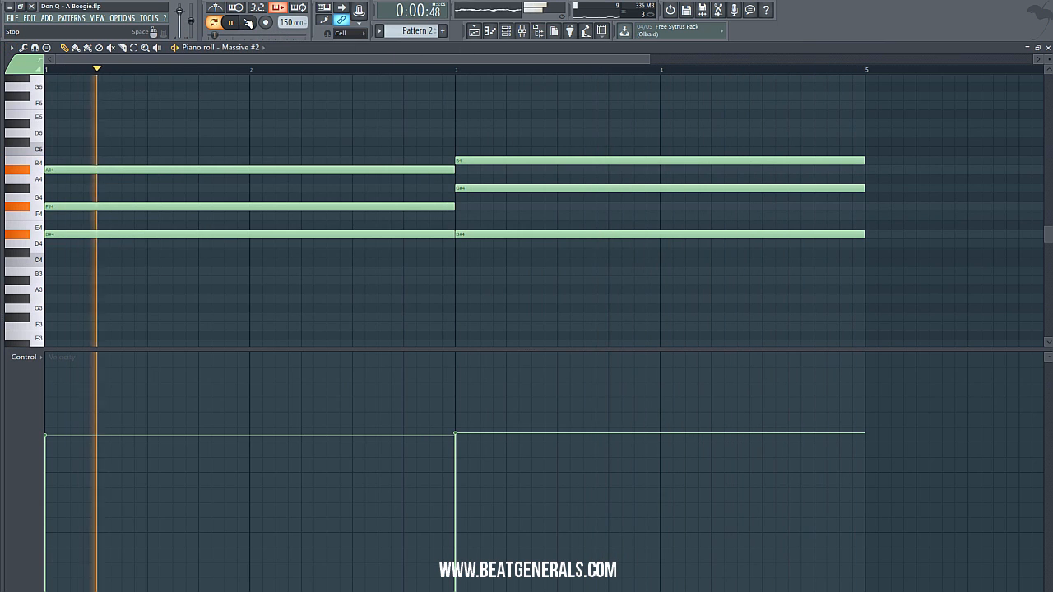
click(249, 24)
Play the playlist arrangement in song mode to hear the lengthened chords with the melody
click(476, 32)
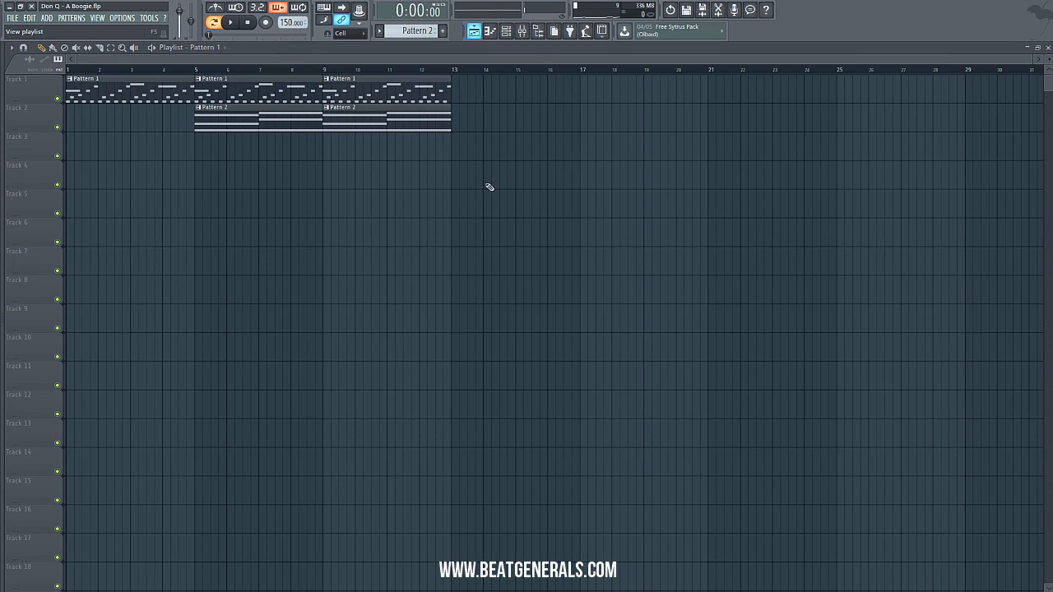
click(231, 23)
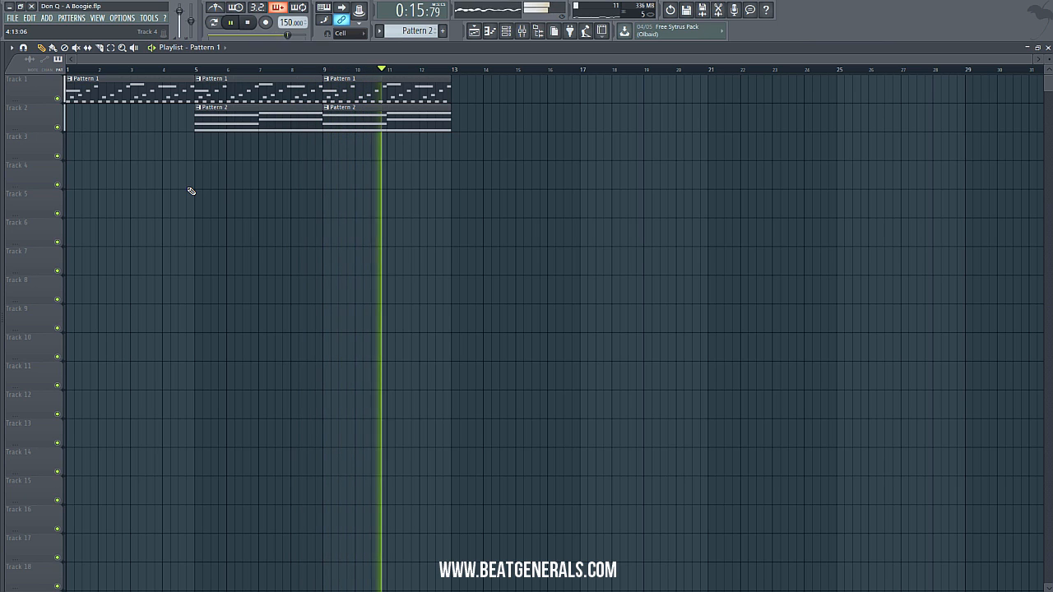
click(257, 23)
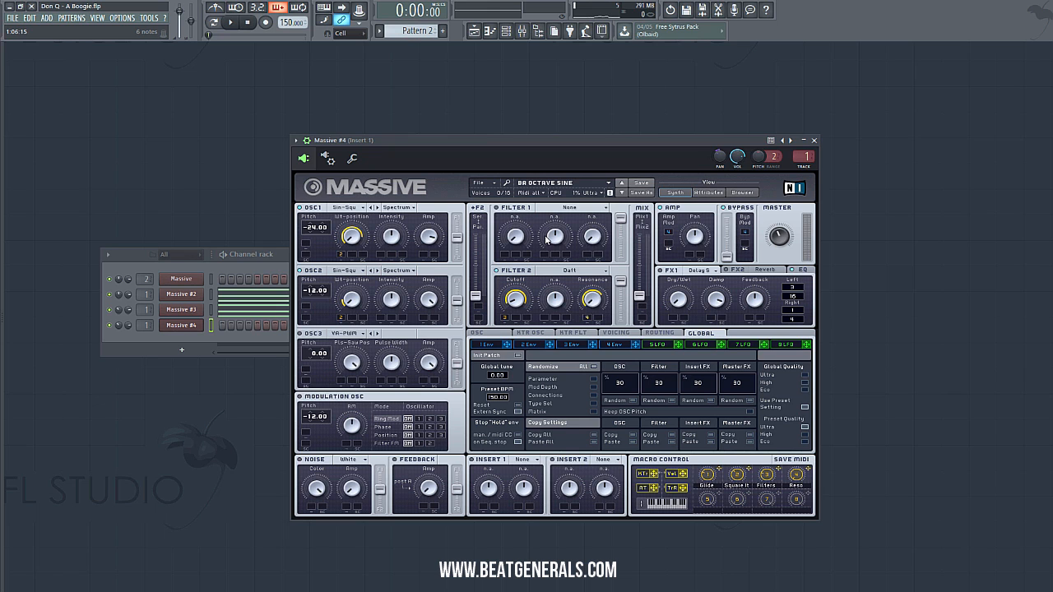
Add a bass line for Massive #4 in Pattern 2 with a two-bar D#4 at bar 1 and a two-bar G#4 at bar 3
drag(537, 138, 530, 141)
drag(709, 149, 717, 149)
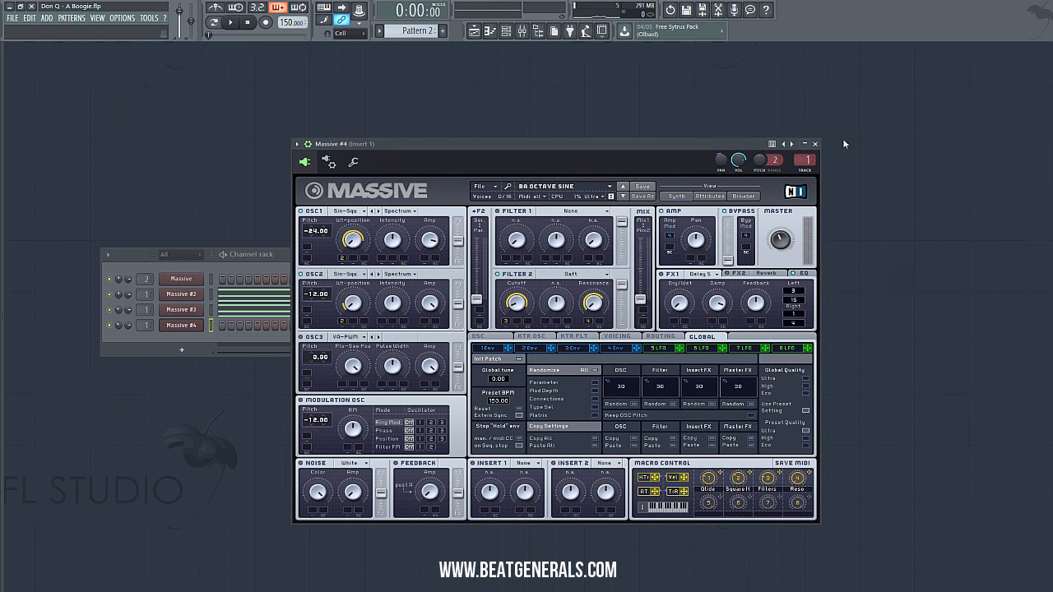
click(814, 144)
right_click(201, 324)
click(222, 326)
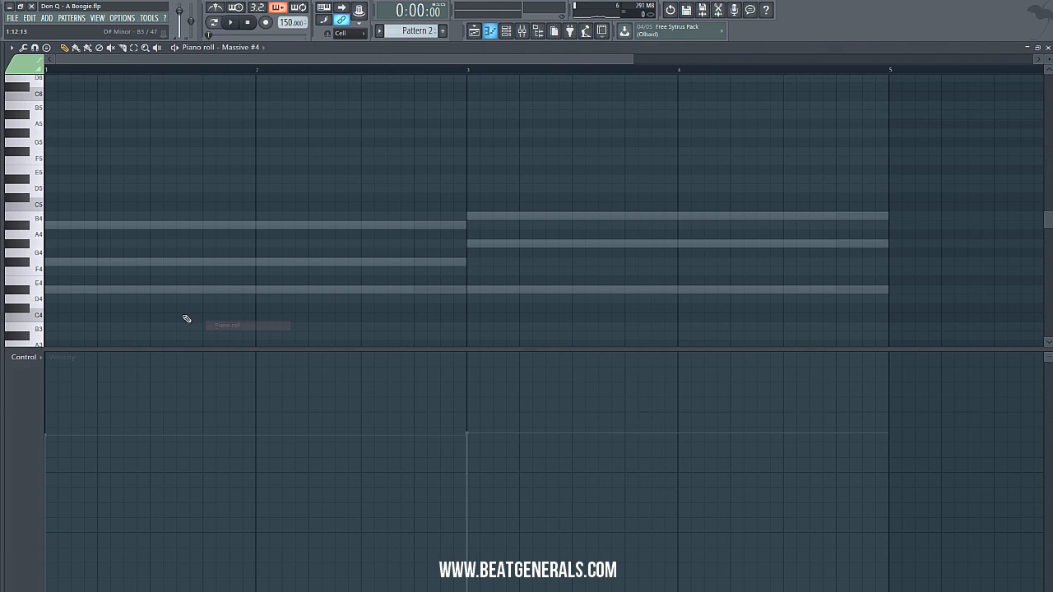
drag(65, 238, 488, 258)
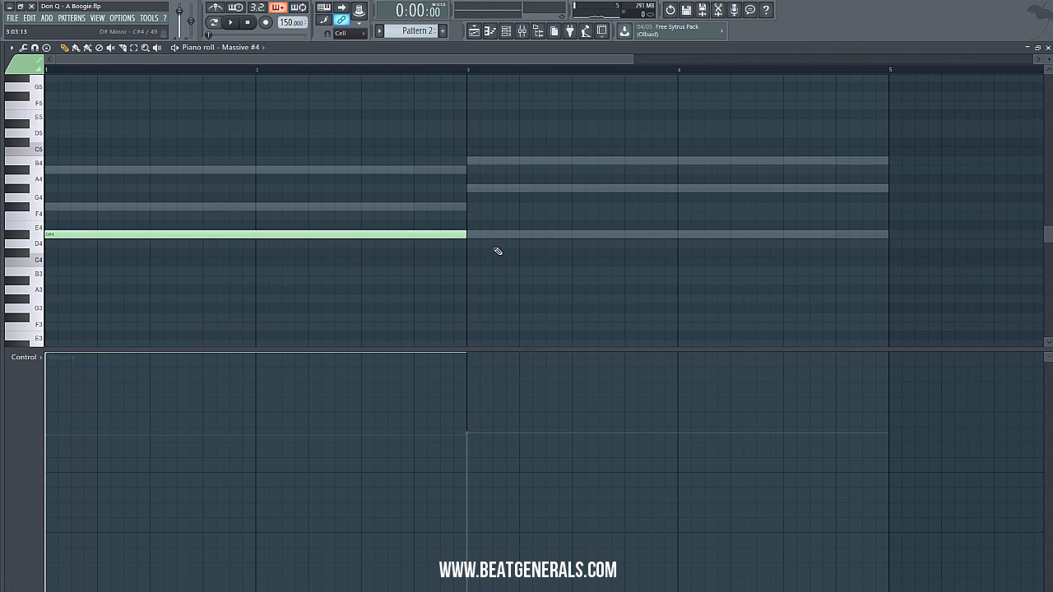
click(475, 189)
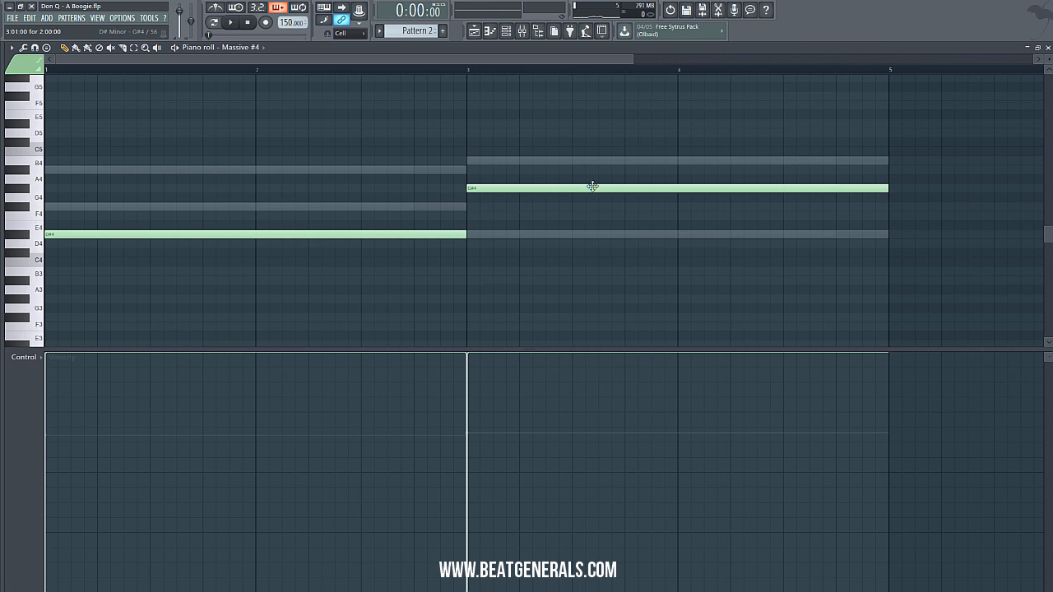
Play the playlist arrangement to hear the Massive #4 bass notes with the chords and melody
click(473, 30)
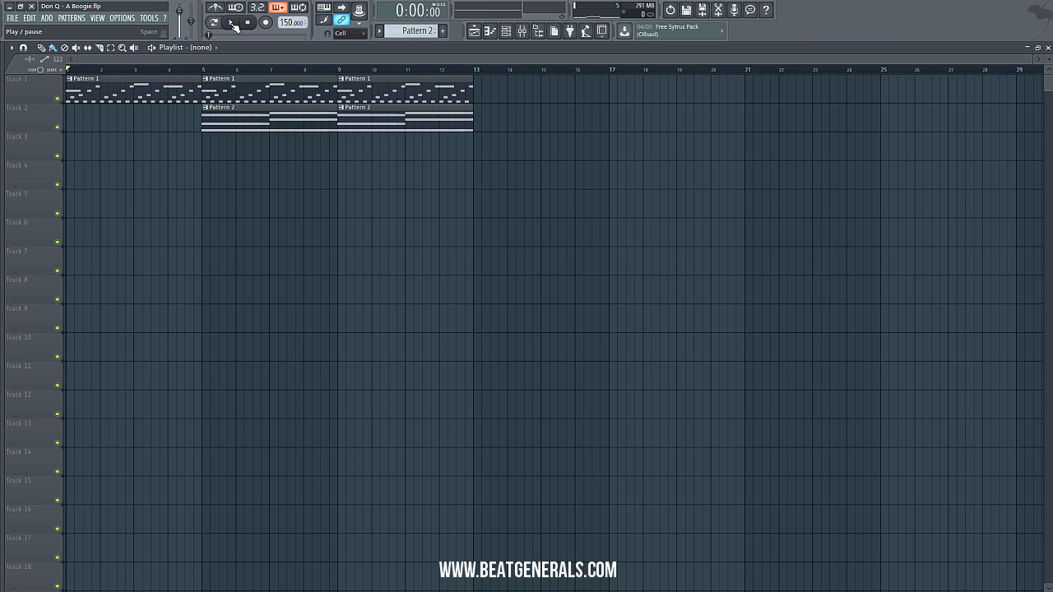
click(231, 23)
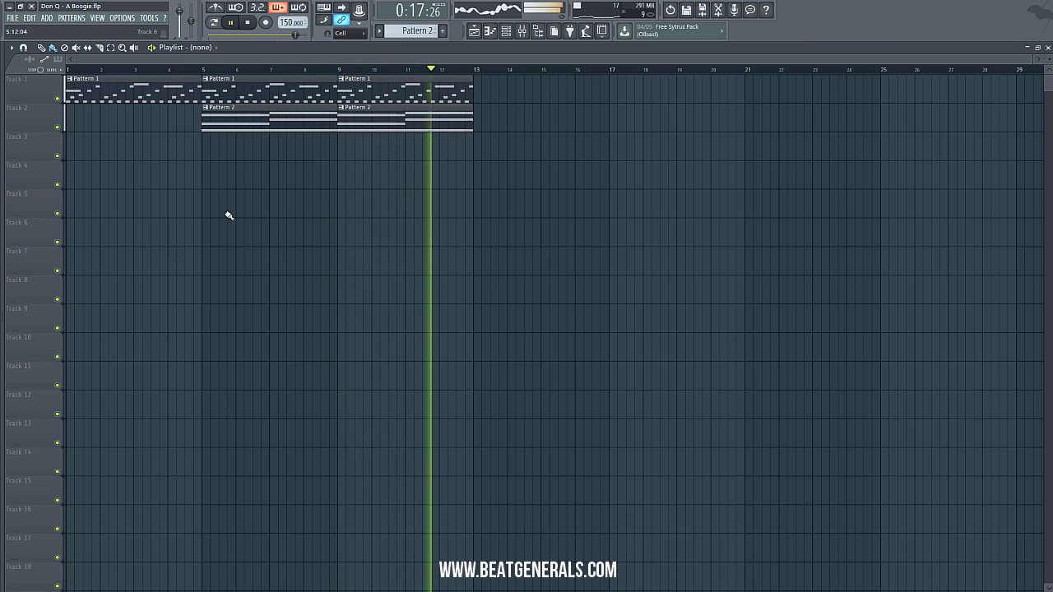
click(256, 22)
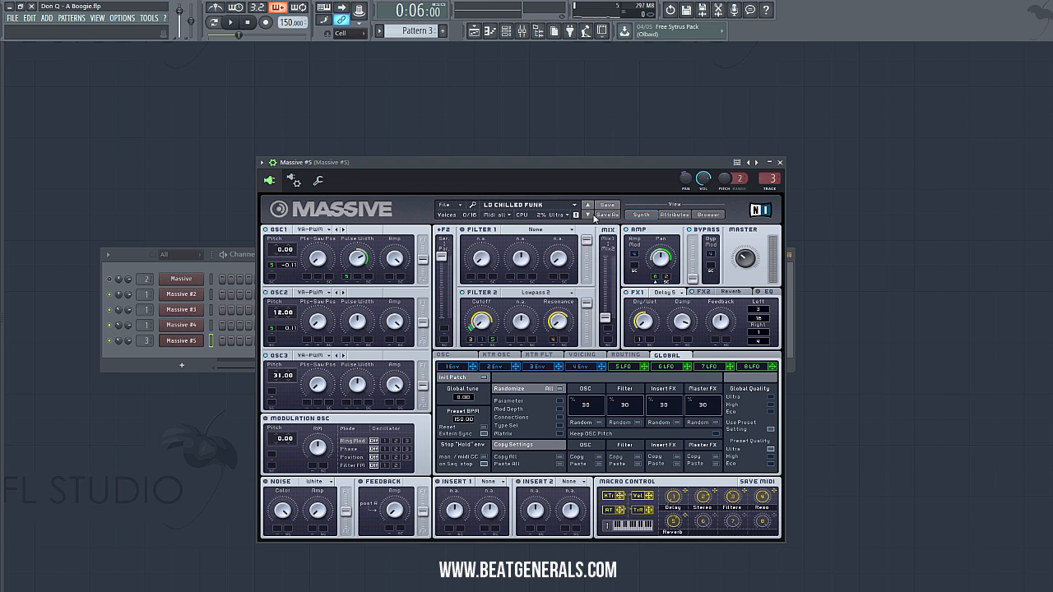
View the sound attributes of the LD CHILLED FUNK preset in Massive #5 and return to the synth view
click(673, 214)
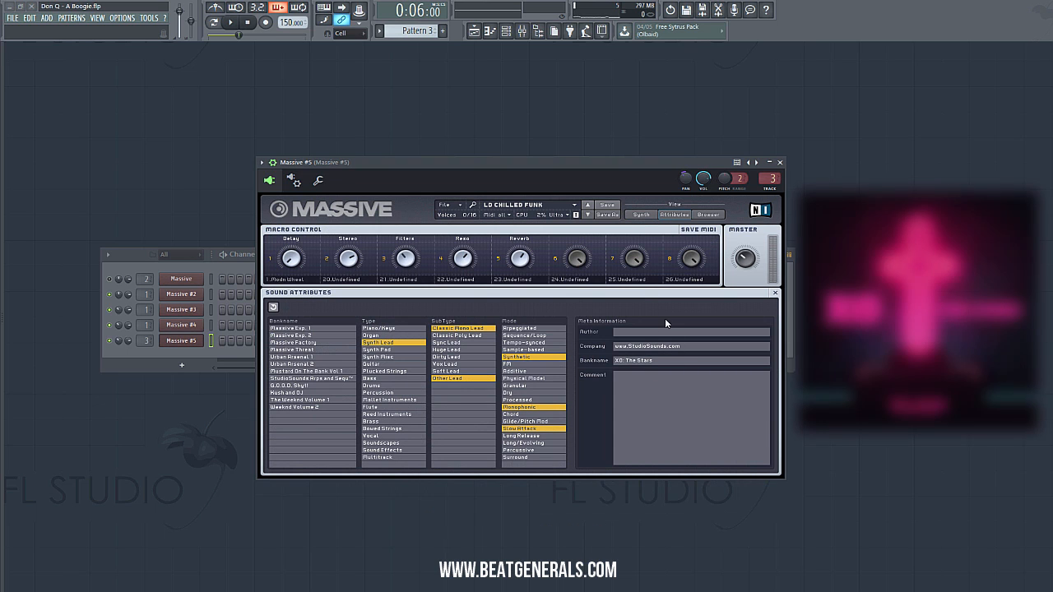
click(641, 215)
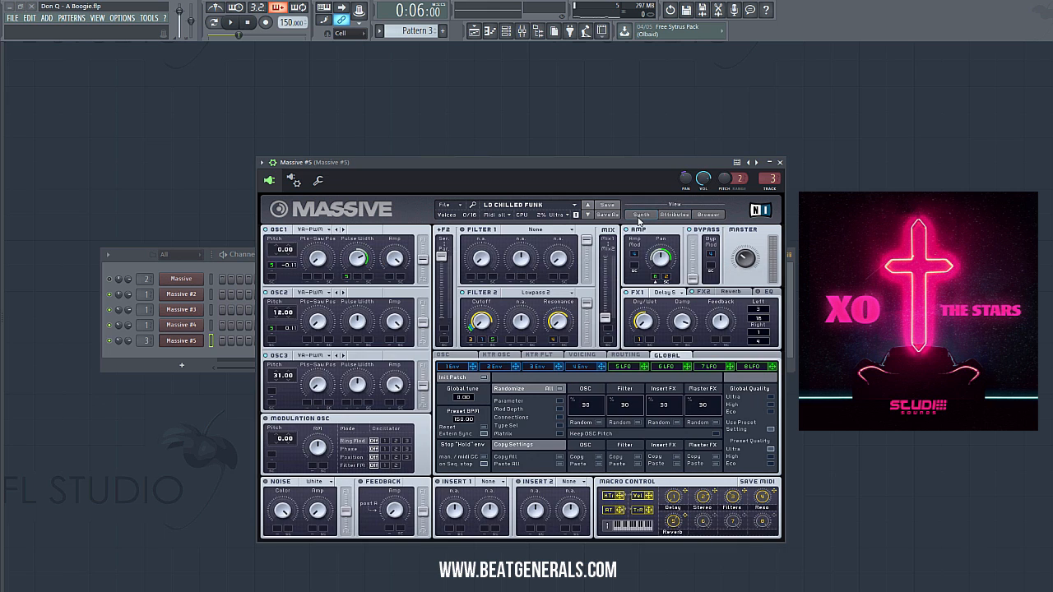
Start a Massive #5 melody in Pattern 3 with half-beat D#5 and A#5 notes filling beat 1 of bar 1, and play it
key(F6)
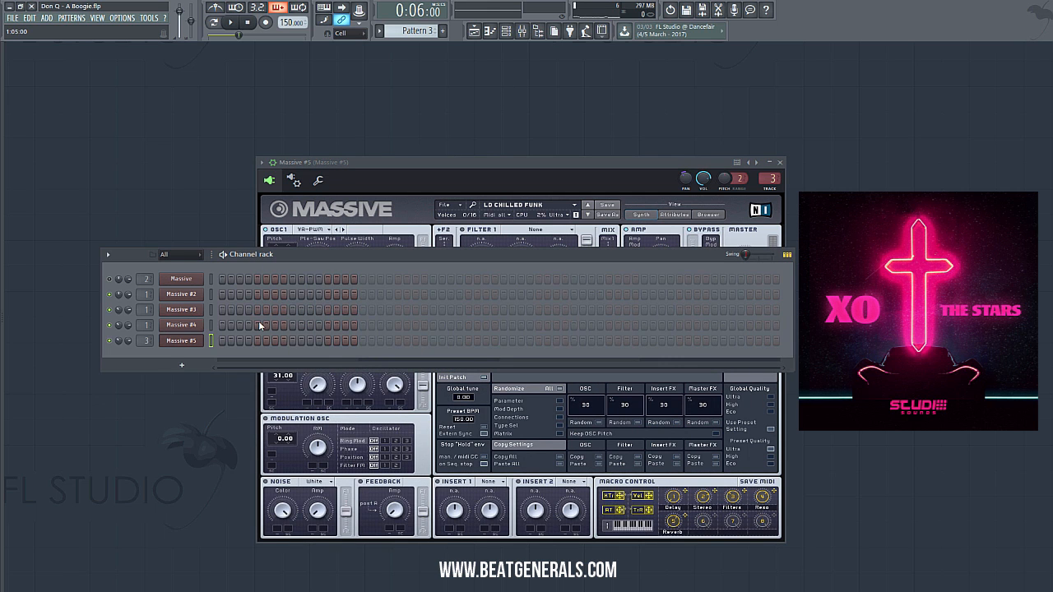
right_click(200, 341)
click(218, 346)
scroll(164, 255, up, 1)
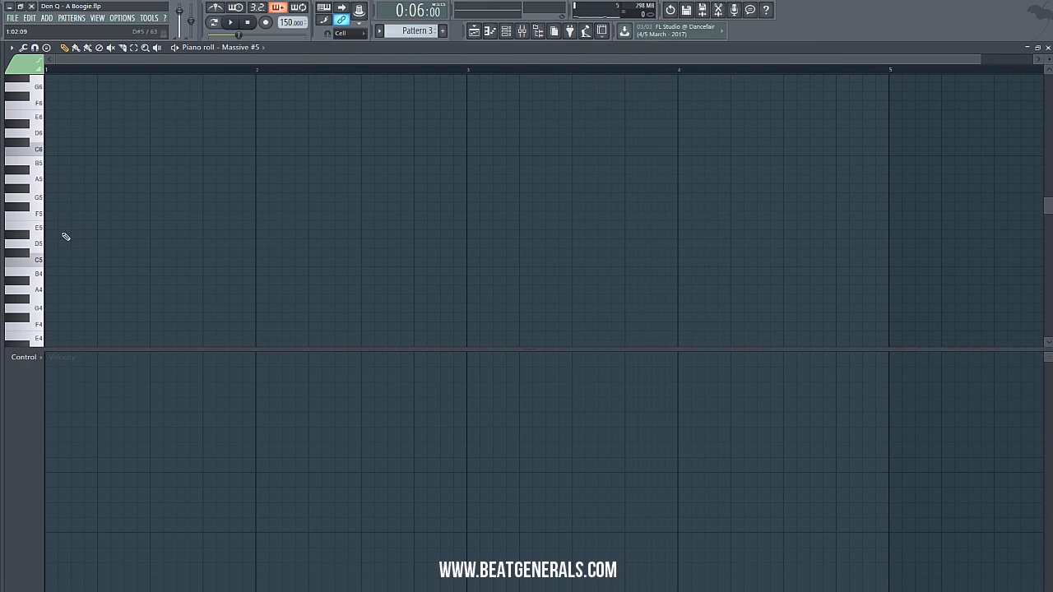
click(51, 236)
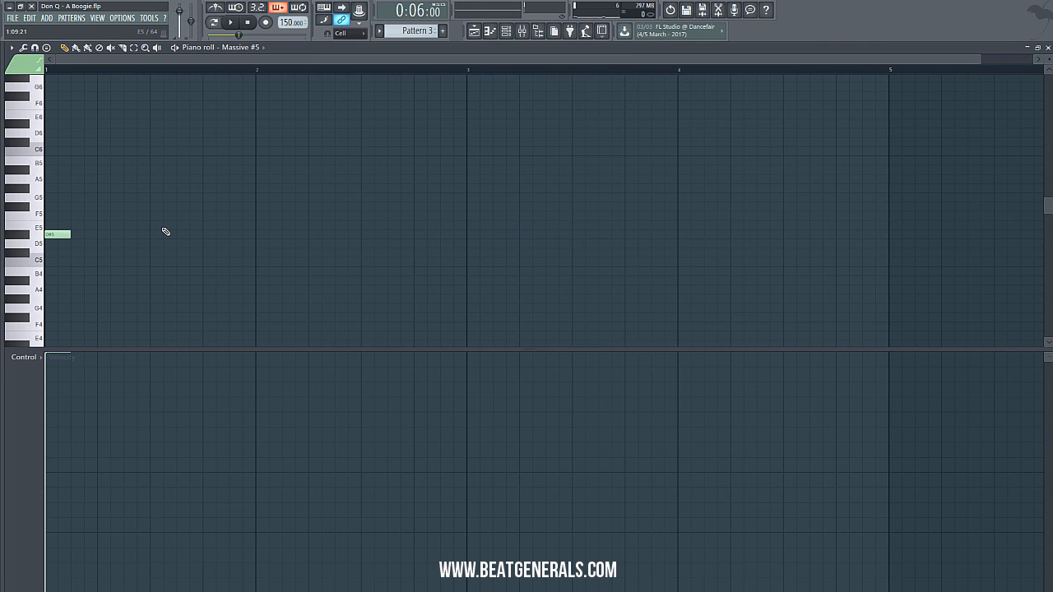
click(79, 170)
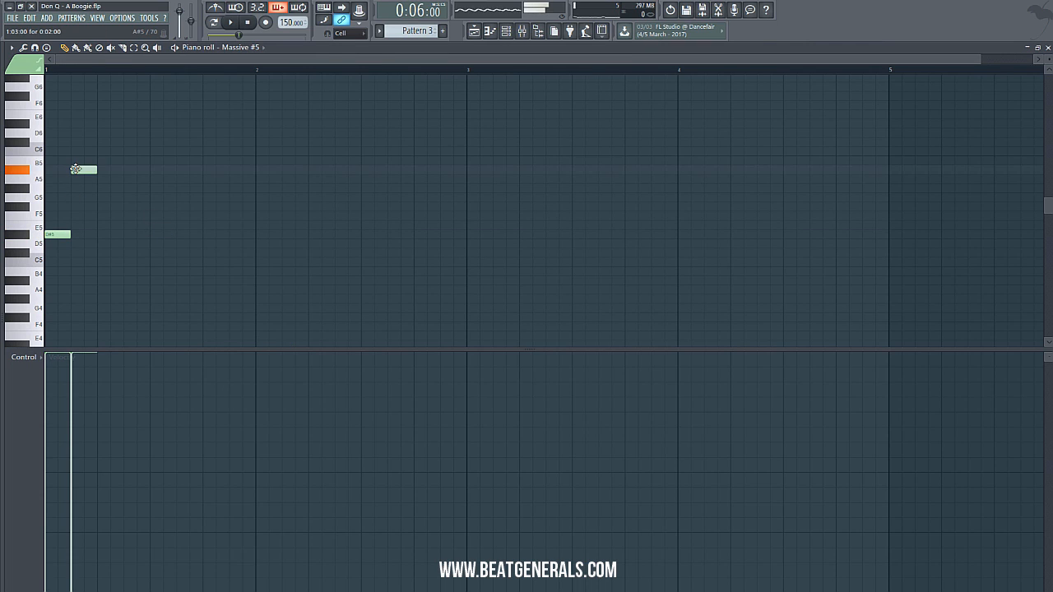
click(111, 188)
right_click(110, 188)
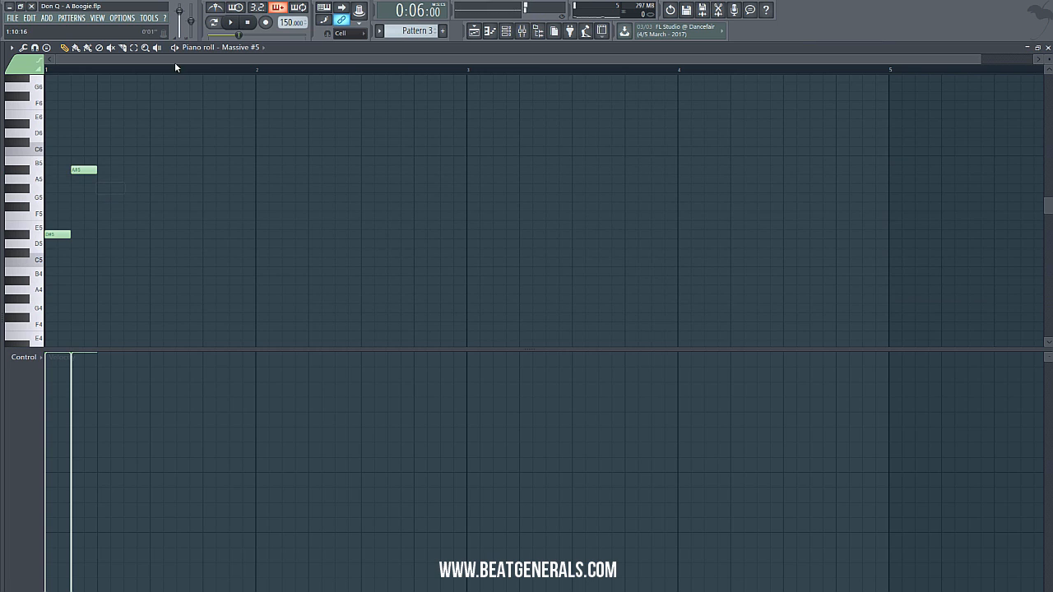
click(232, 22)
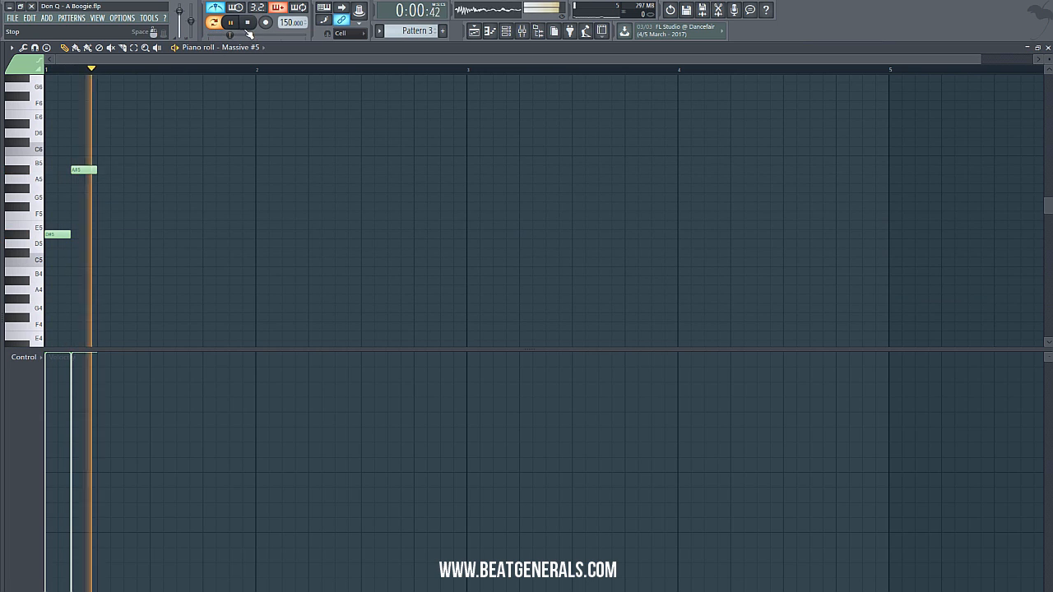
key(space)
Add a half-beat G#5 on beat 2 and half-beat F#5 notes on beats 3 and 4 of bar 1
click(103, 189)
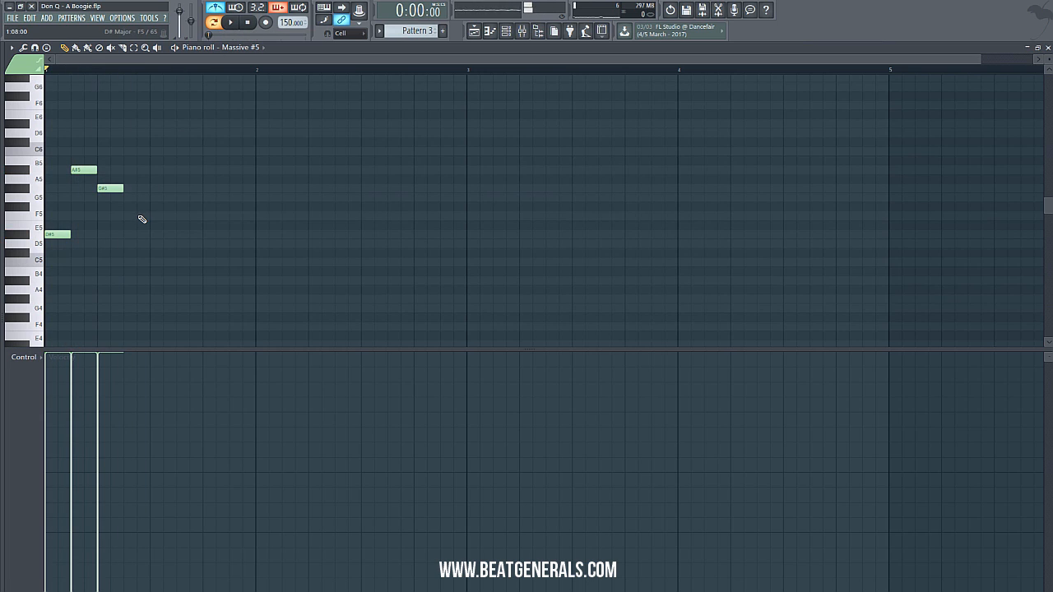
click(130, 207)
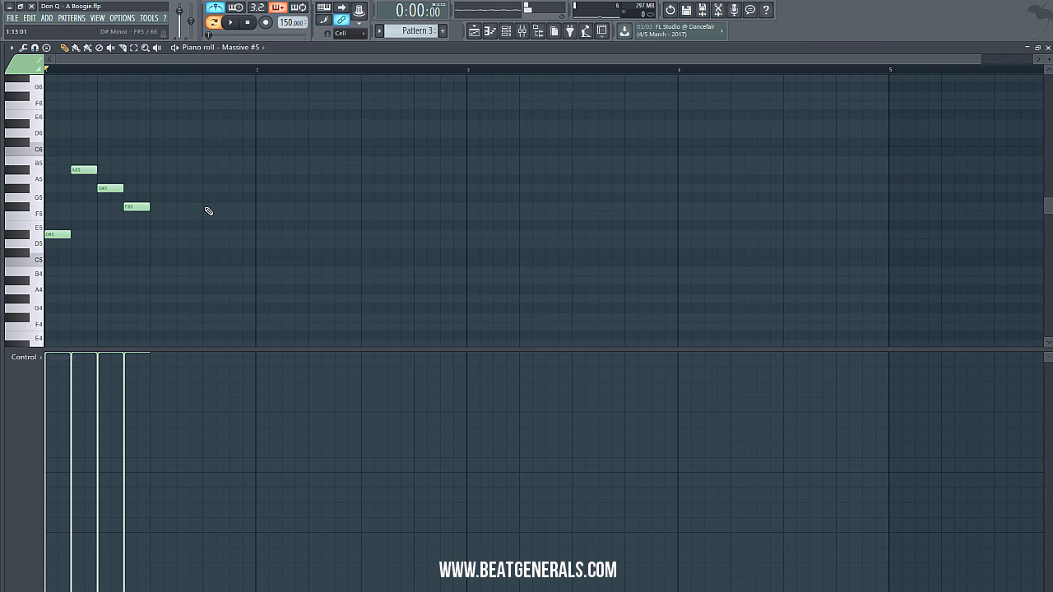
click(207, 207)
click(231, 22)
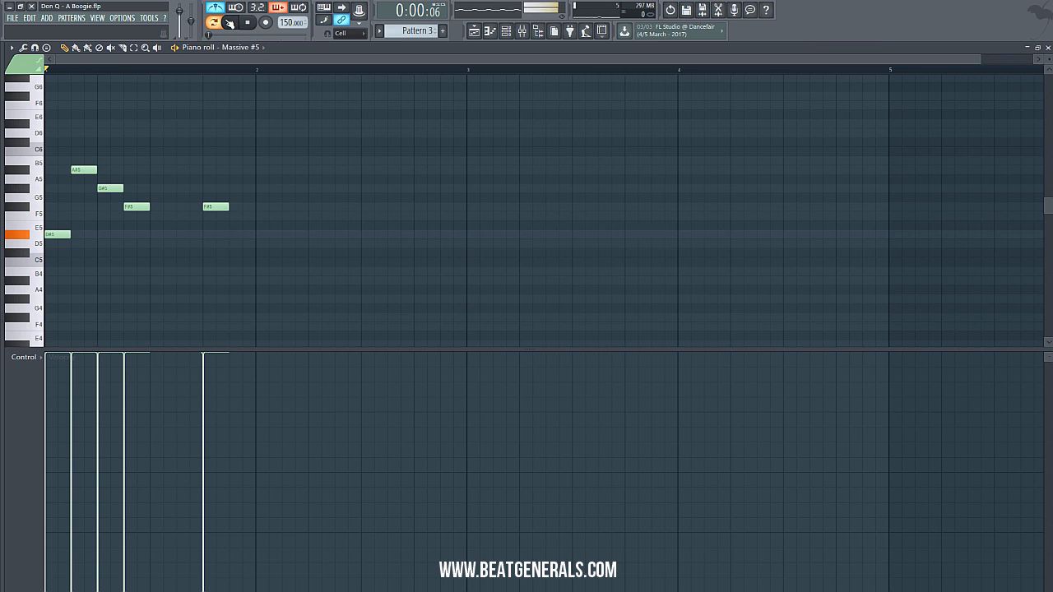
click(235, 23)
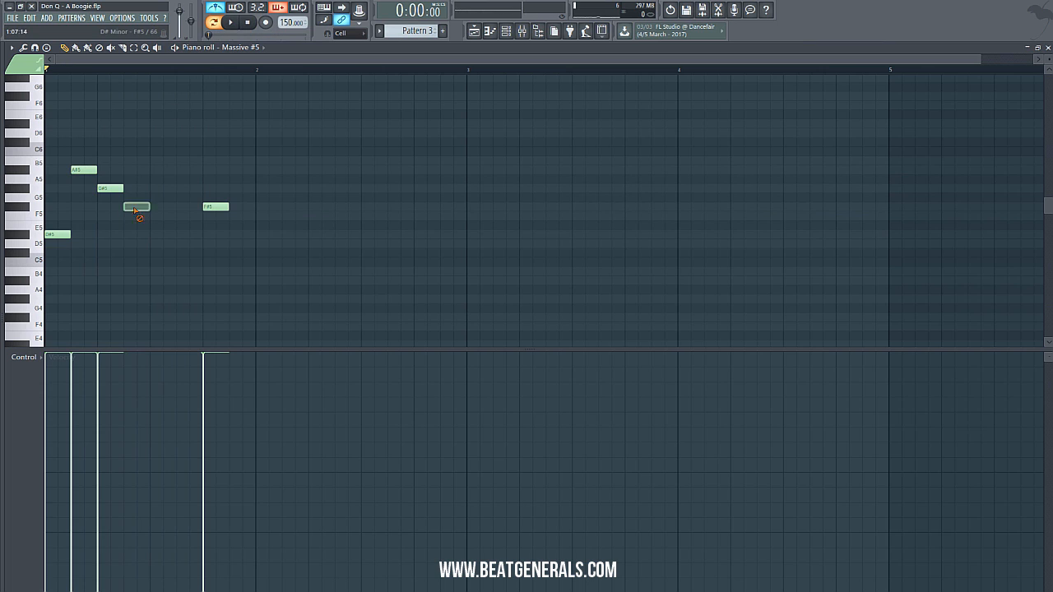
drag(136, 207, 163, 206)
Play Pattern 3 and add a half-beat D#5 on beat 4 of bar 2 and an F#5 on beat 4 of bar 3
click(233, 22)
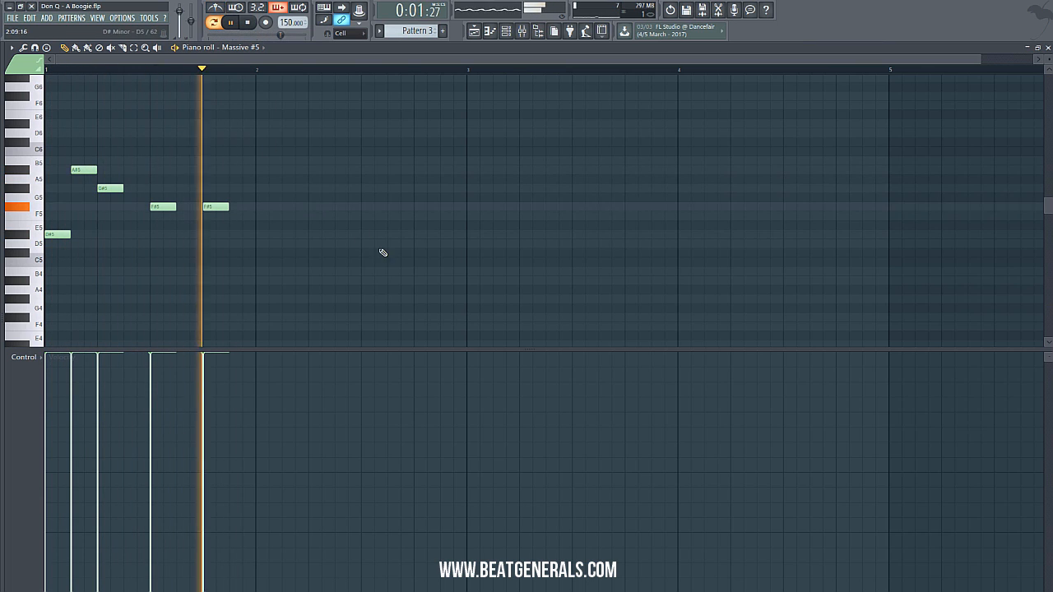
click(409, 241)
drag(409, 242, 423, 234)
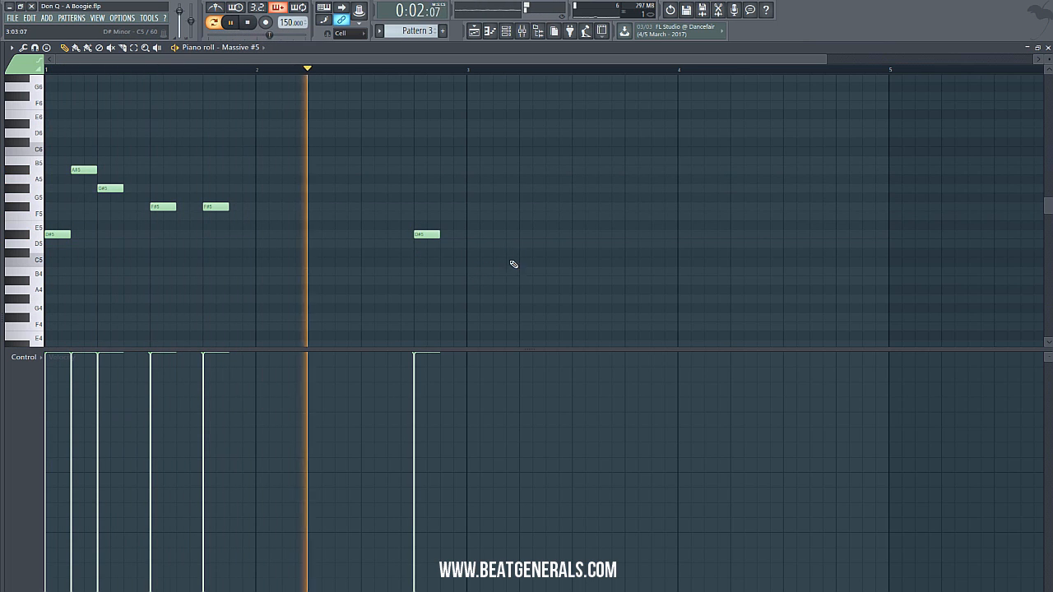
click(627, 206)
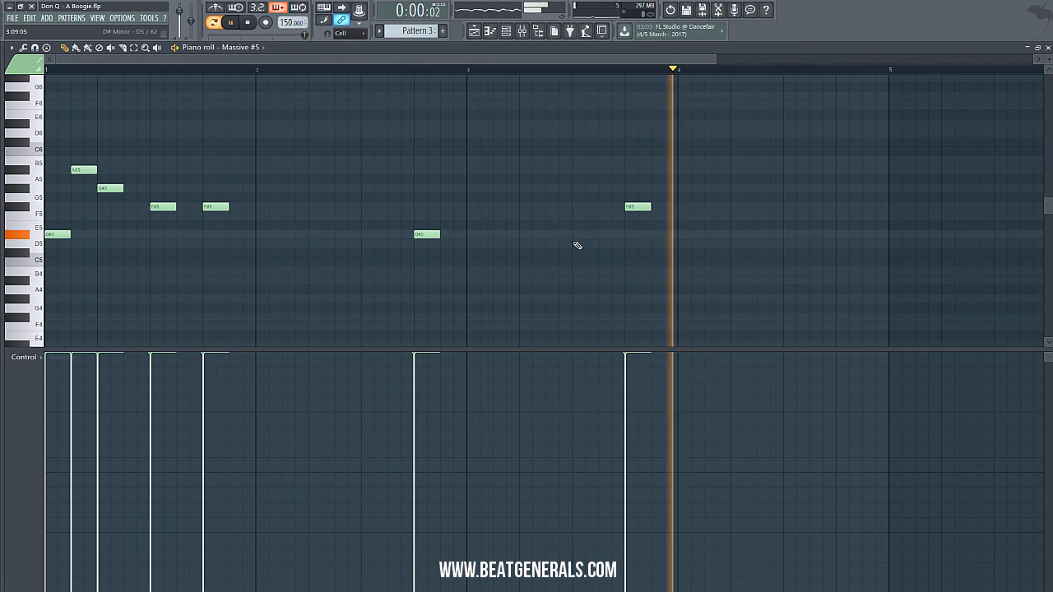
click(254, 23)
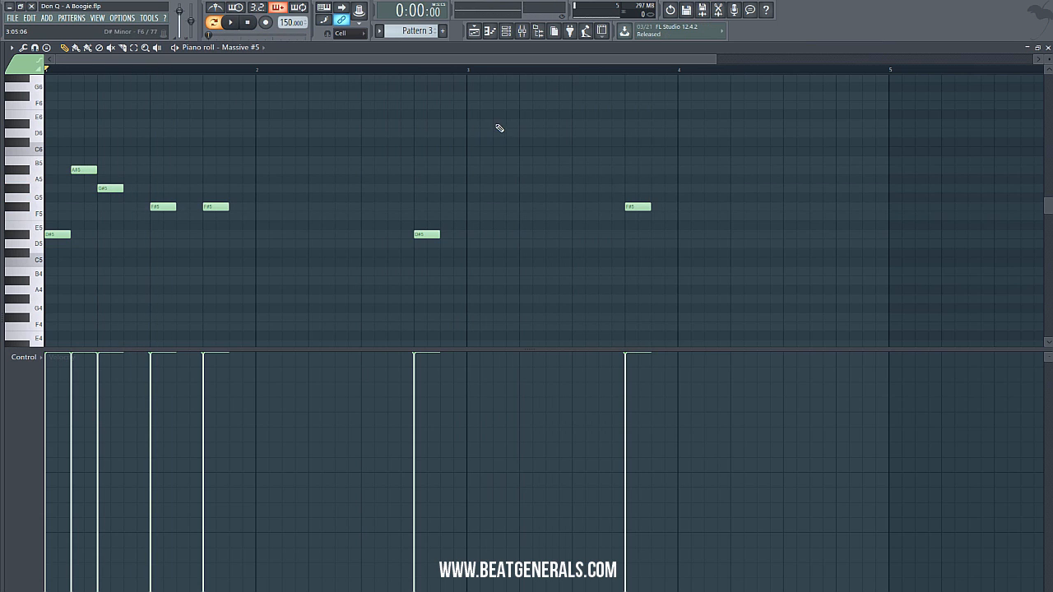
Play the playlist arrangement in song mode from just before bar 5 to hear the Massive #5 melody with the other patterns
click(1047, 47)
click(474, 32)
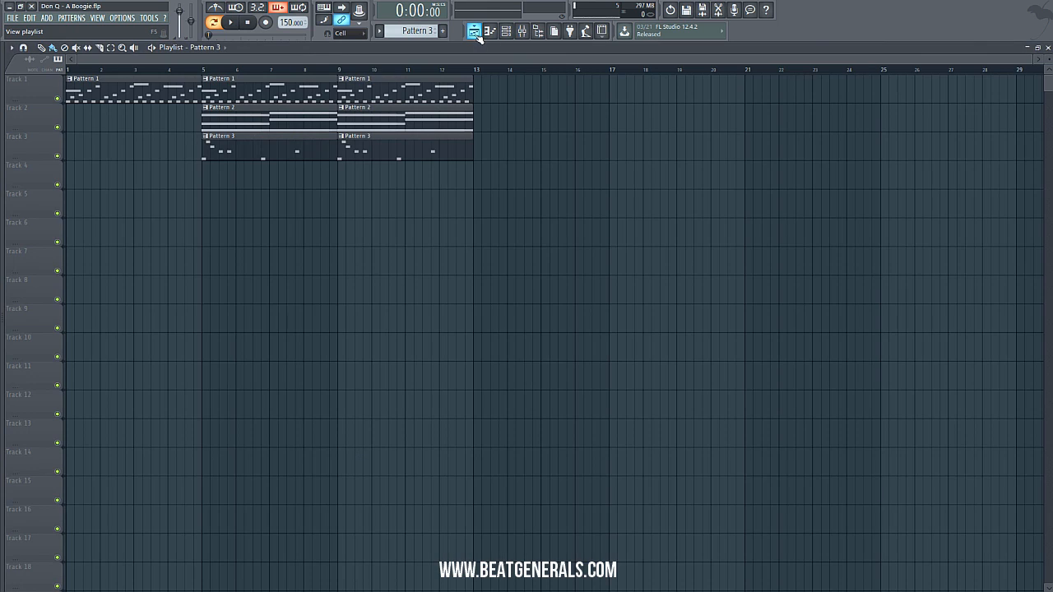
click(196, 69)
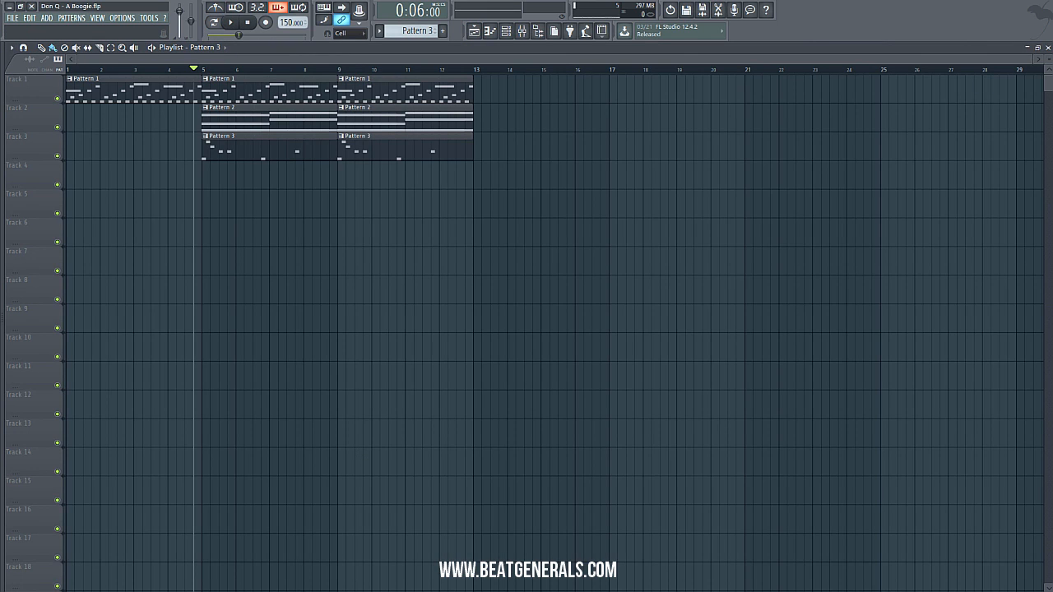
click(1043, 47)
click(231, 22)
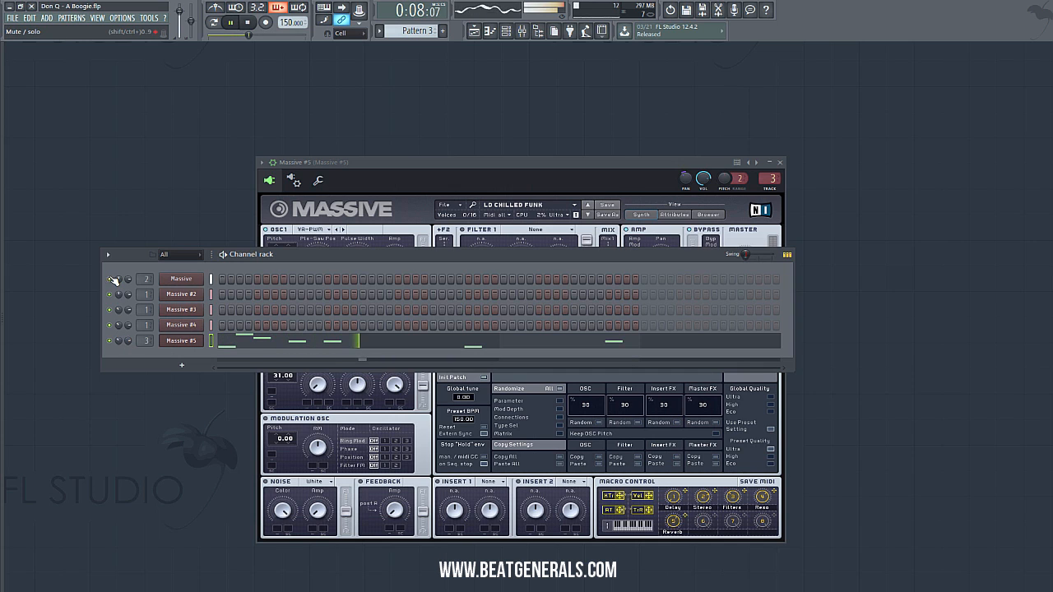
Set the Massive #5 channel volume to 66% while the arrangement plays, and stop playback after reviewing the playlist
scroll(119, 340, up, 5)
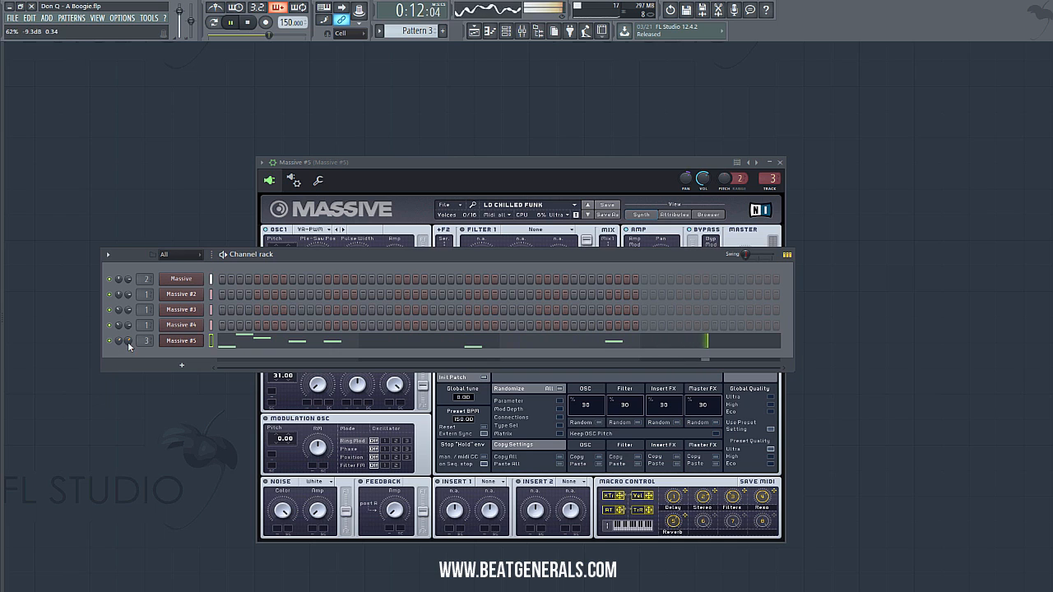
mouse_move(127, 342)
mouse_down()
mouse_move(127, 359)
mouse_move(127, 342)
mouse_up()
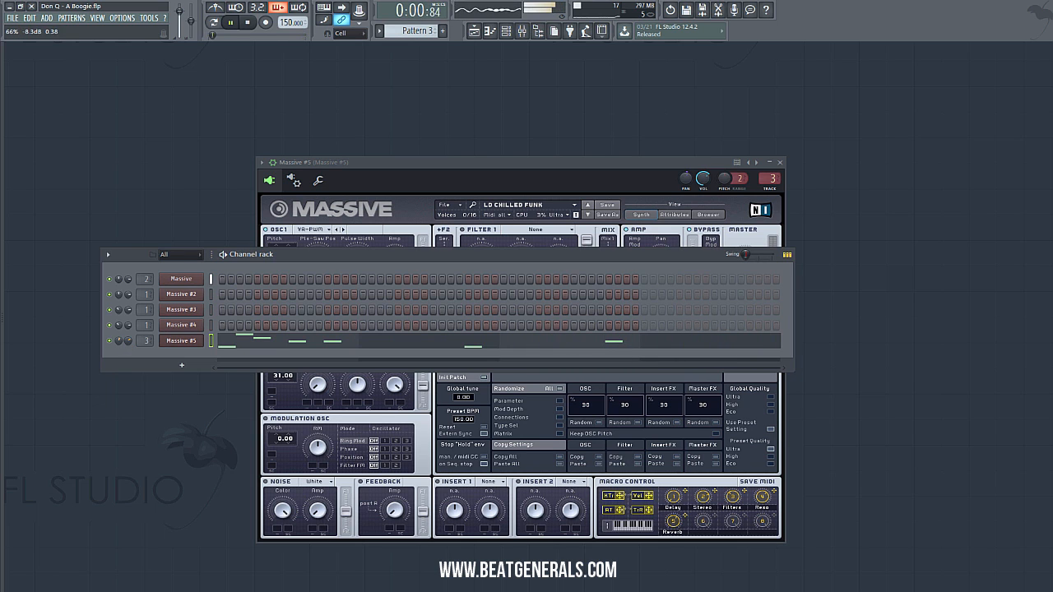
click(474, 33)
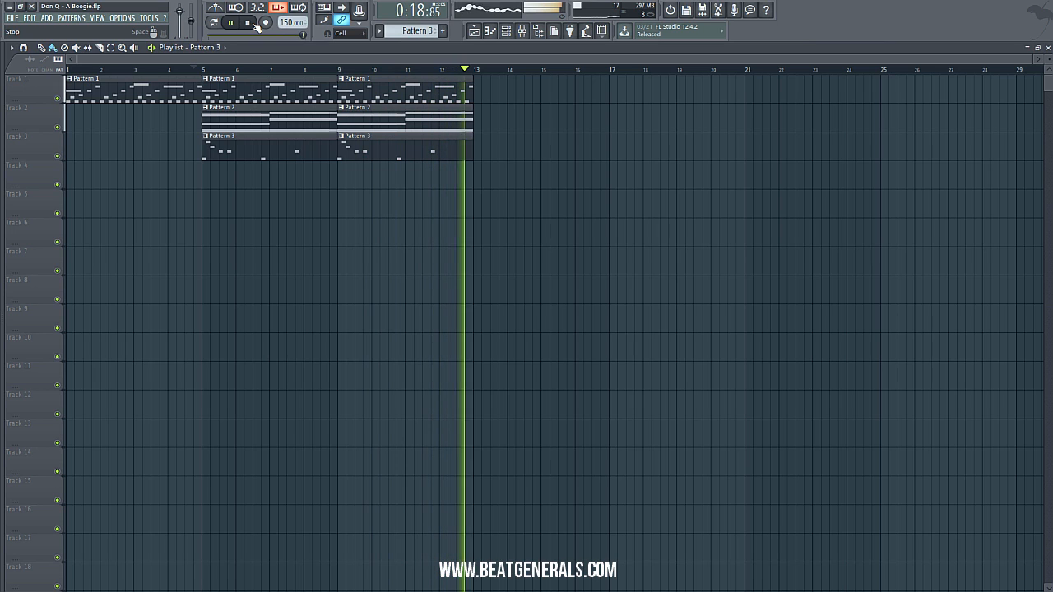
click(254, 23)
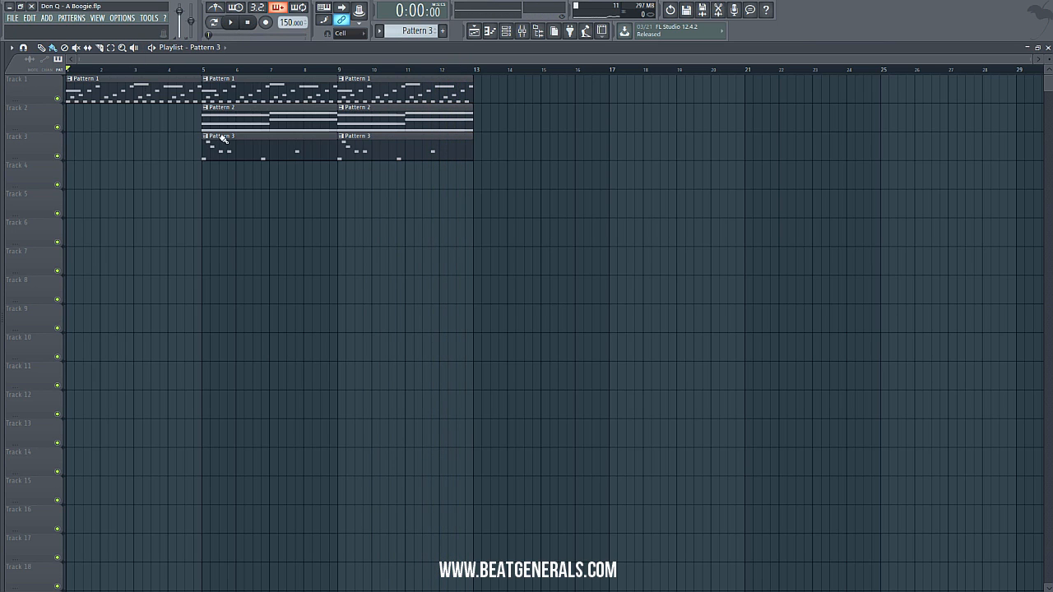